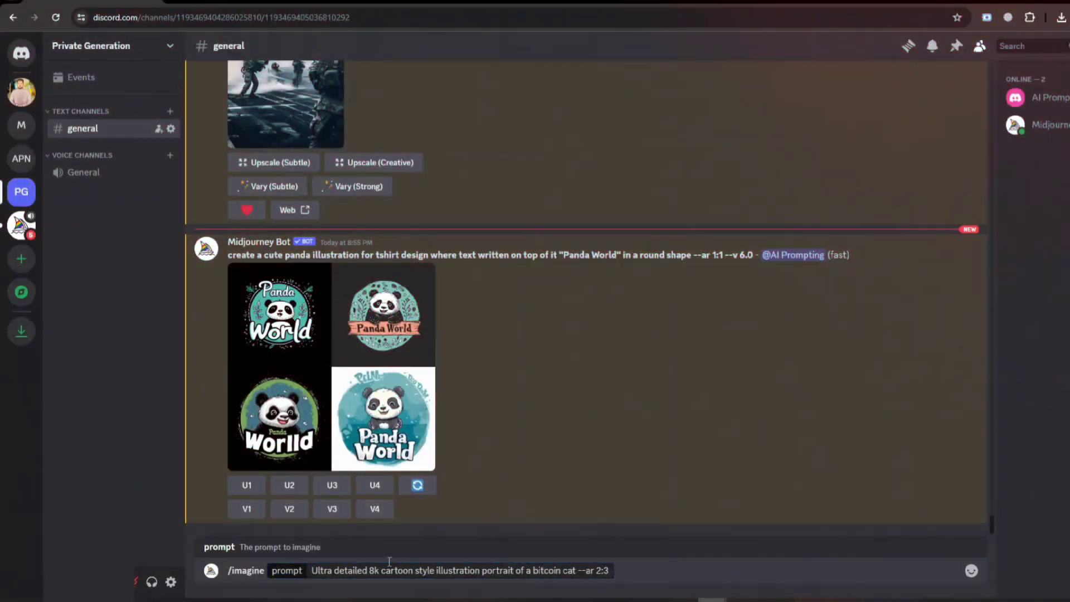
Resubmit the bitcoin cat illustration prompt and request Upscale (Creative) on the neon Midjourney V6 image.
triple_click(375, 567)
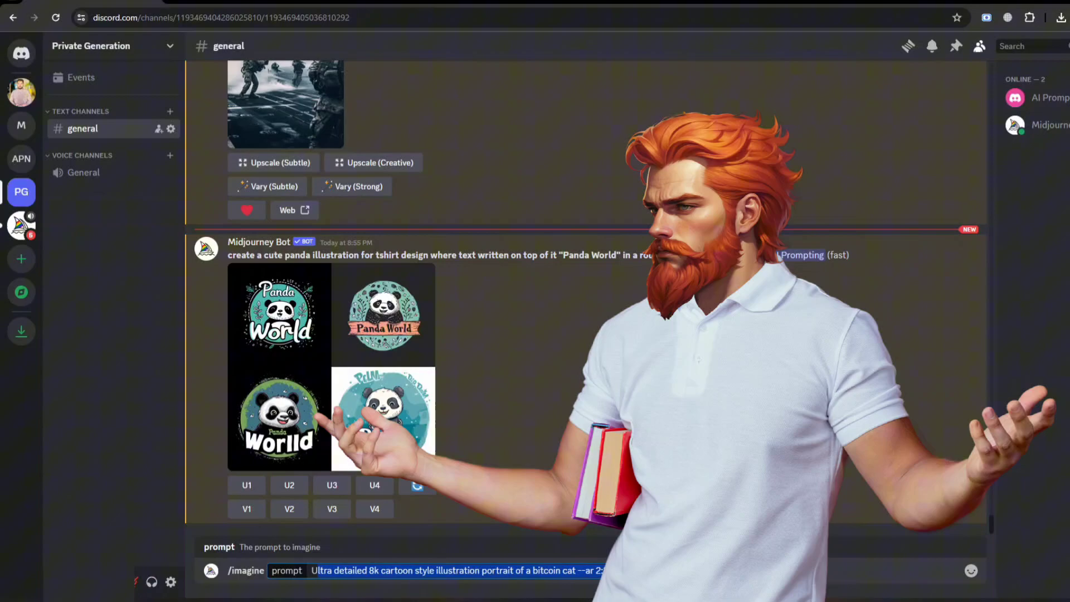
key(Return)
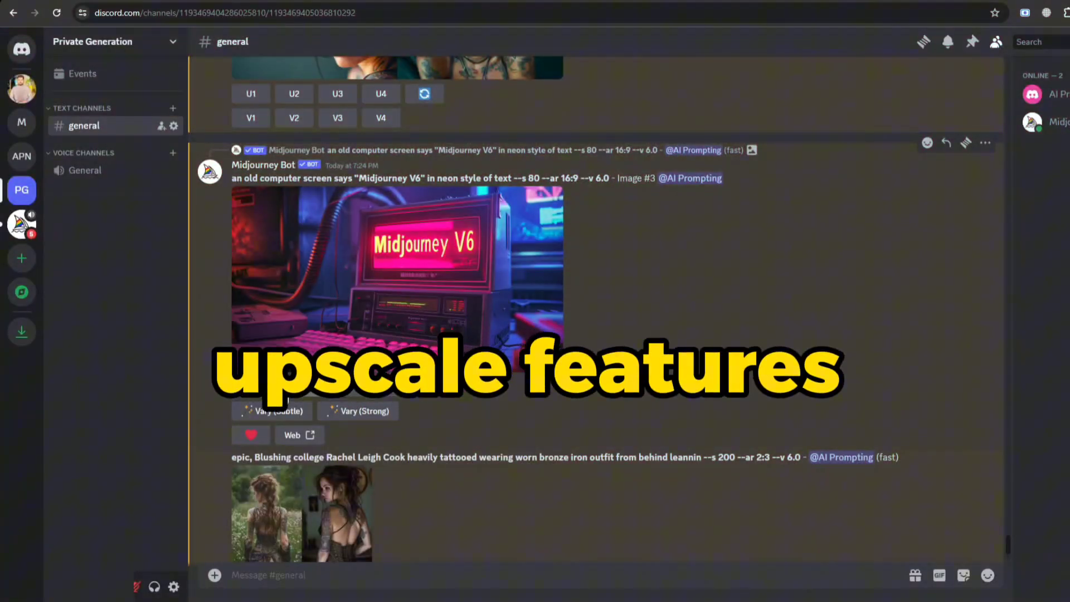
click(401, 388)
scroll(501, 399, up, 5)
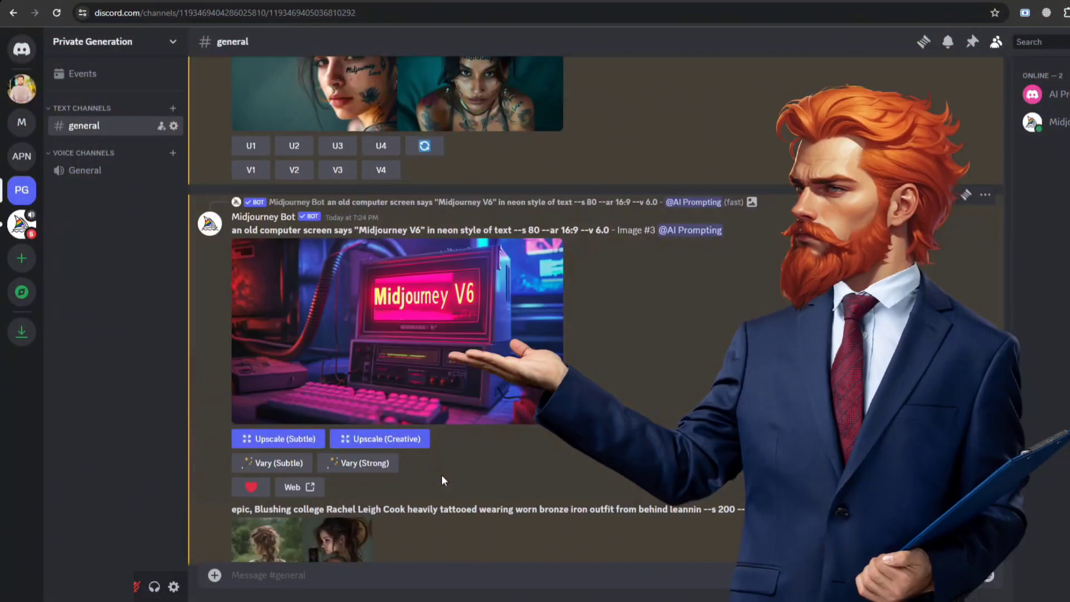
scroll(541, 390, down, 7)
scroll(547, 308, up, 12)
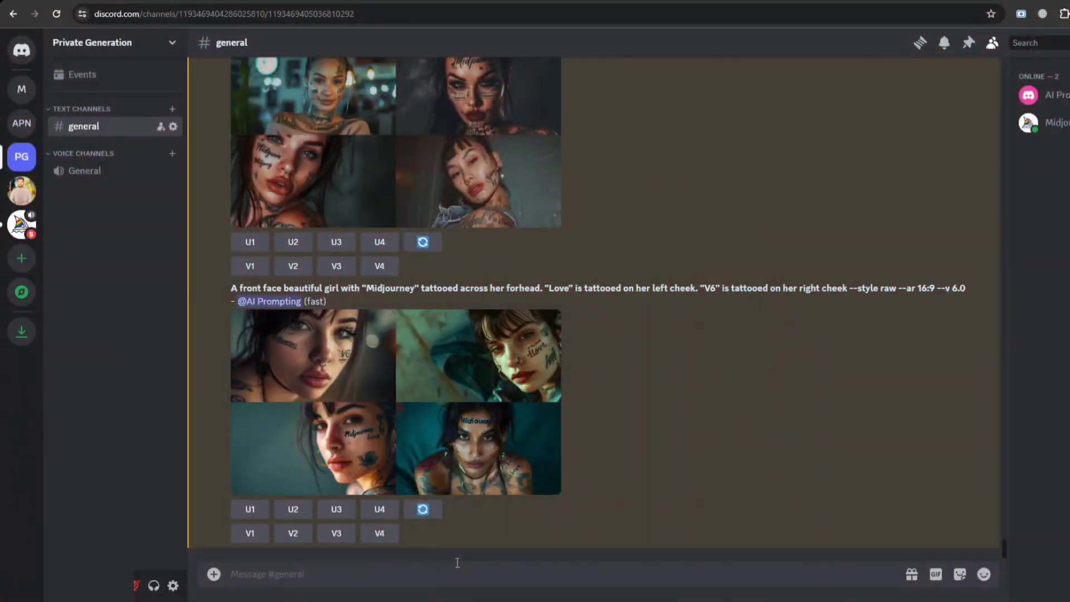
Open the Midjourney /settings panel and expand its model-version dropdown.
text(/settings)
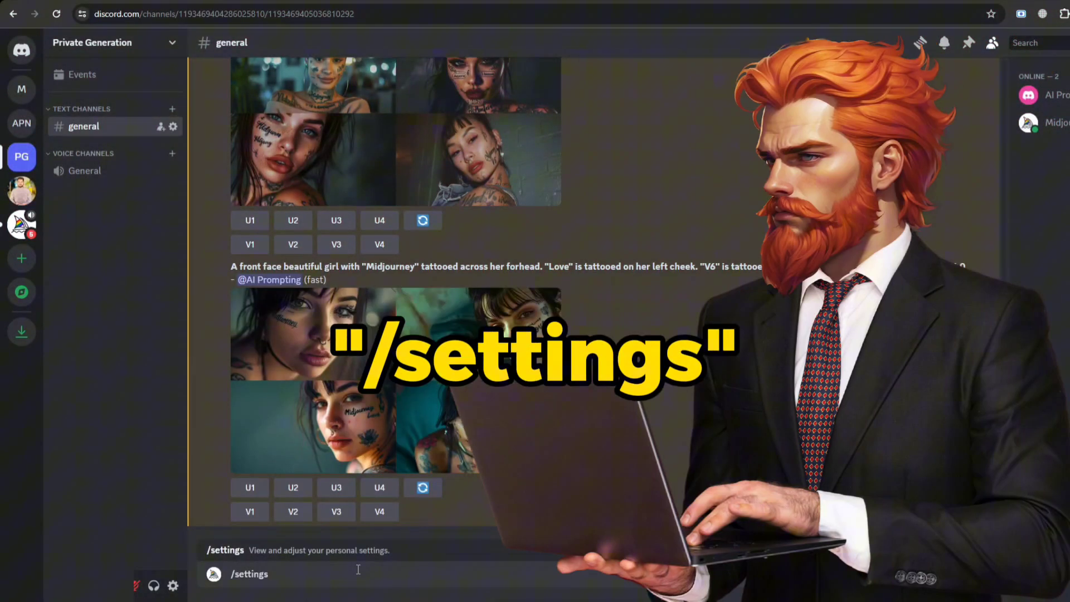
key(Return)
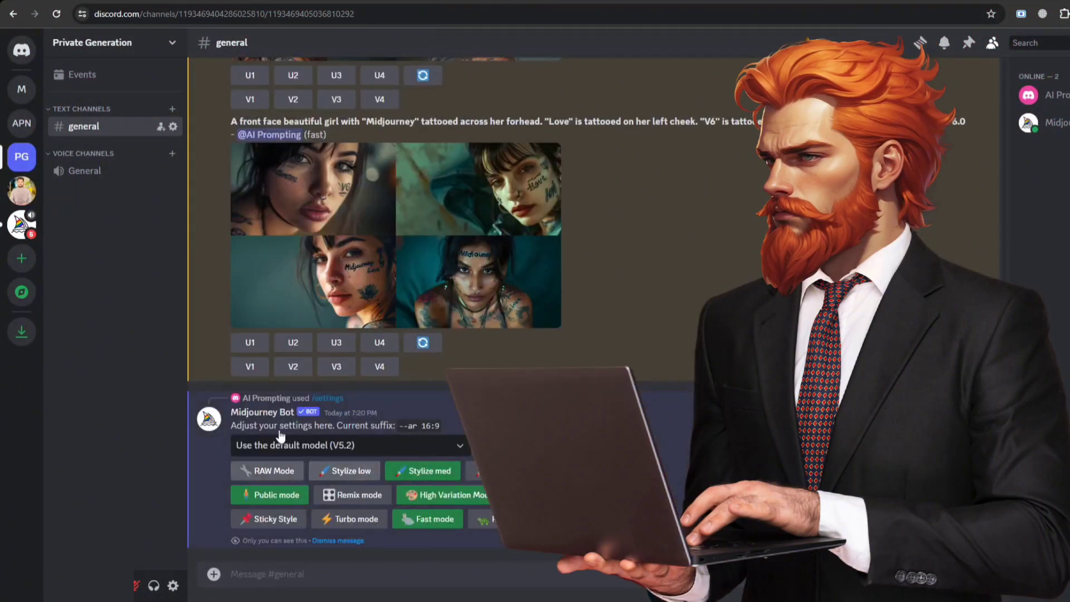
click(281, 444)
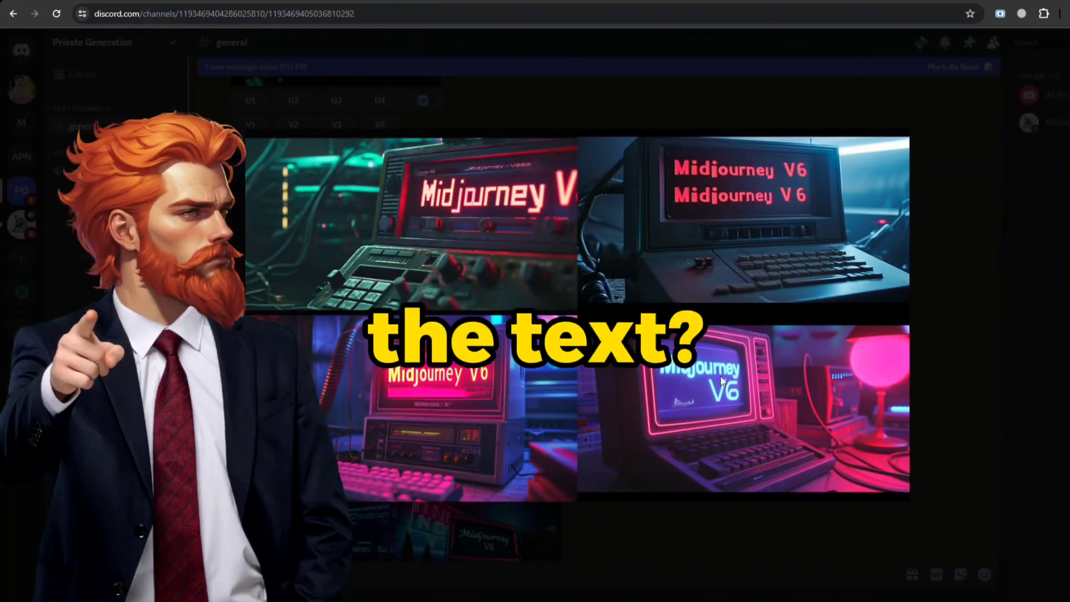
click(942, 342)
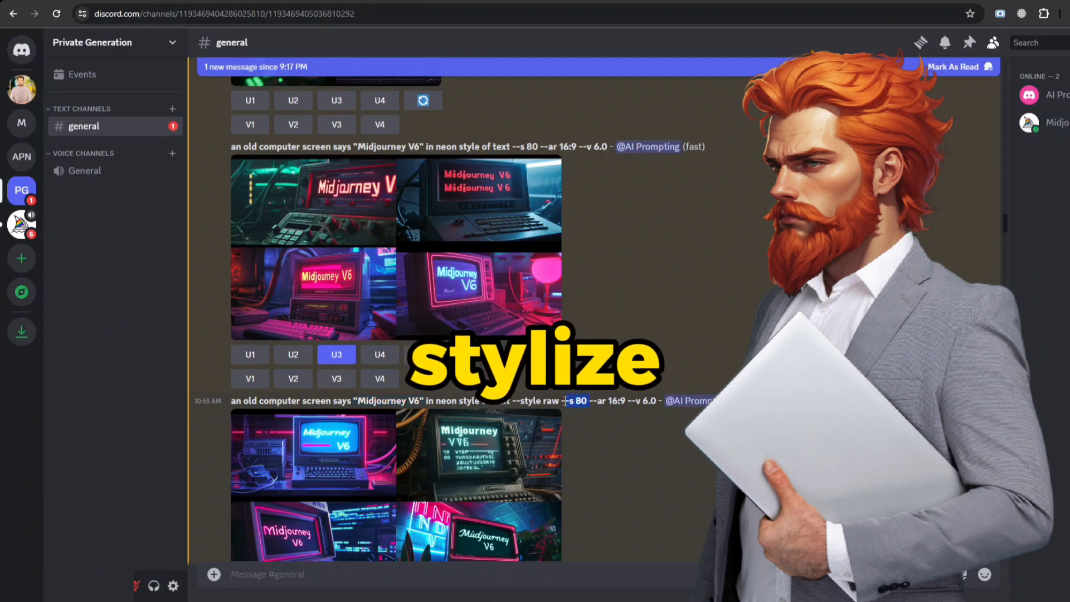
Highlight the '--style raw --s 80' parameters in the neon computer prompt.
drag(512, 401, 581, 401)
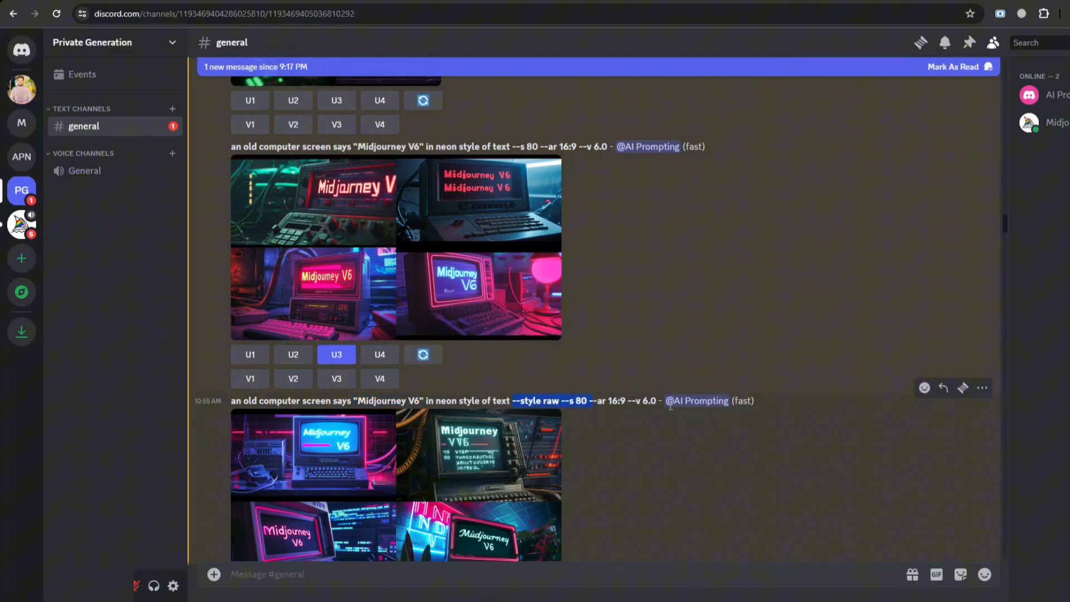
scroll(488, 487, down, 7)
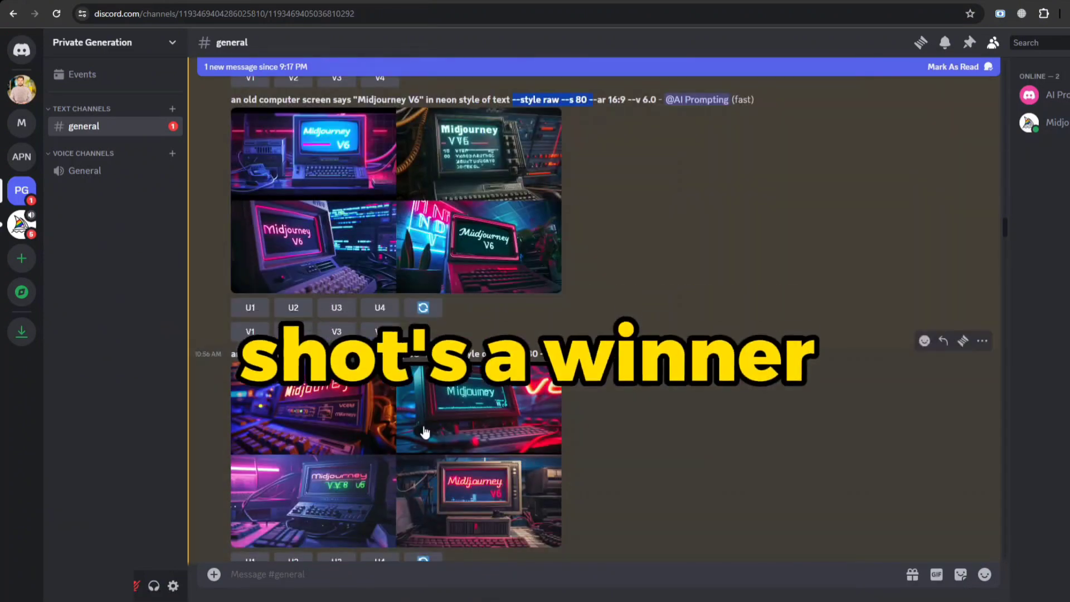
scroll(481, 388, down, 4)
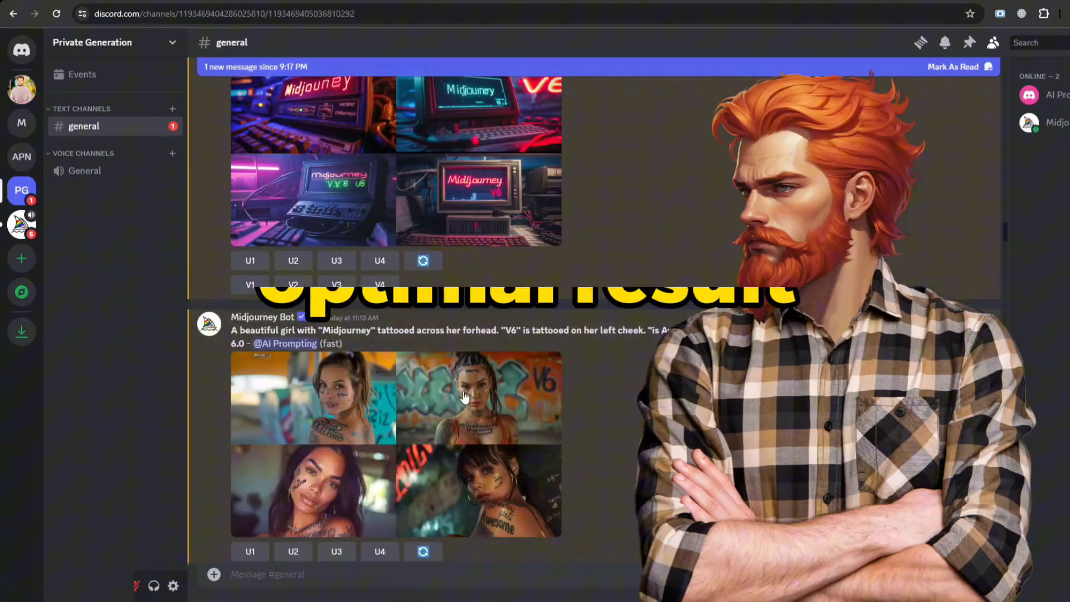
scroll(468, 393, up, 4)
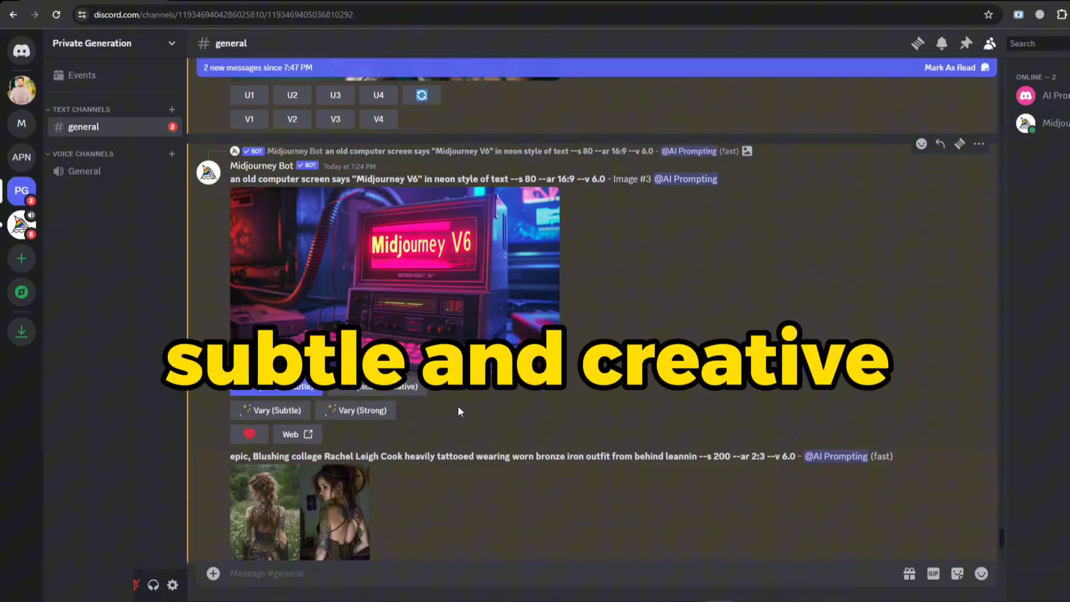
Scroll #general to the Upscaling (Subtle) and Upscaling (Creative) job messages.
scroll(497, 399, down, 7)
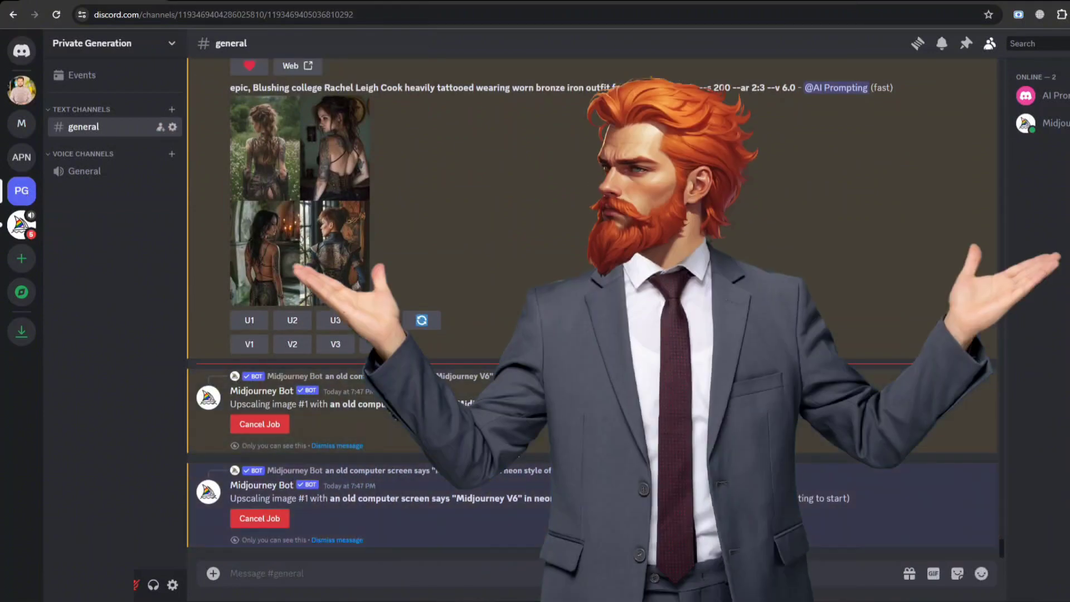
scroll(440, 478, up, 7)
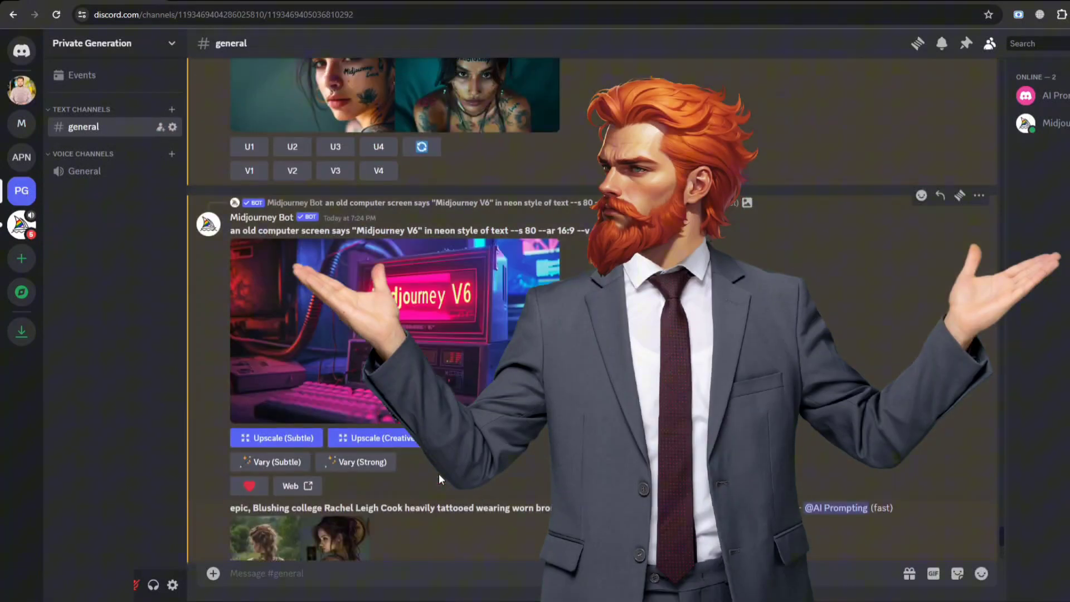
scroll(533, 456, down, 7)
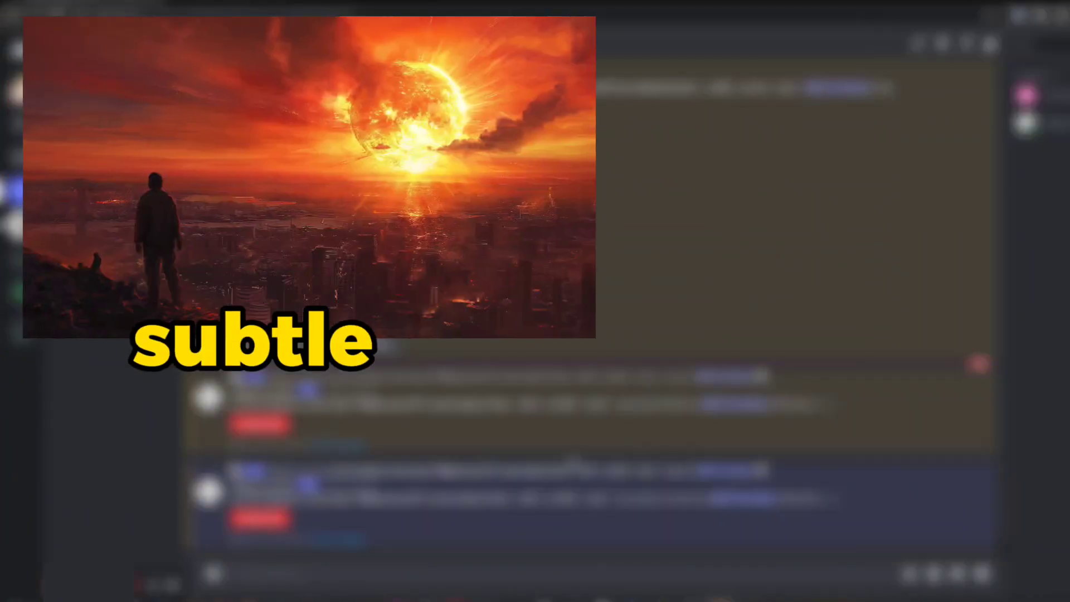
scroll(532, 456, up, 2)
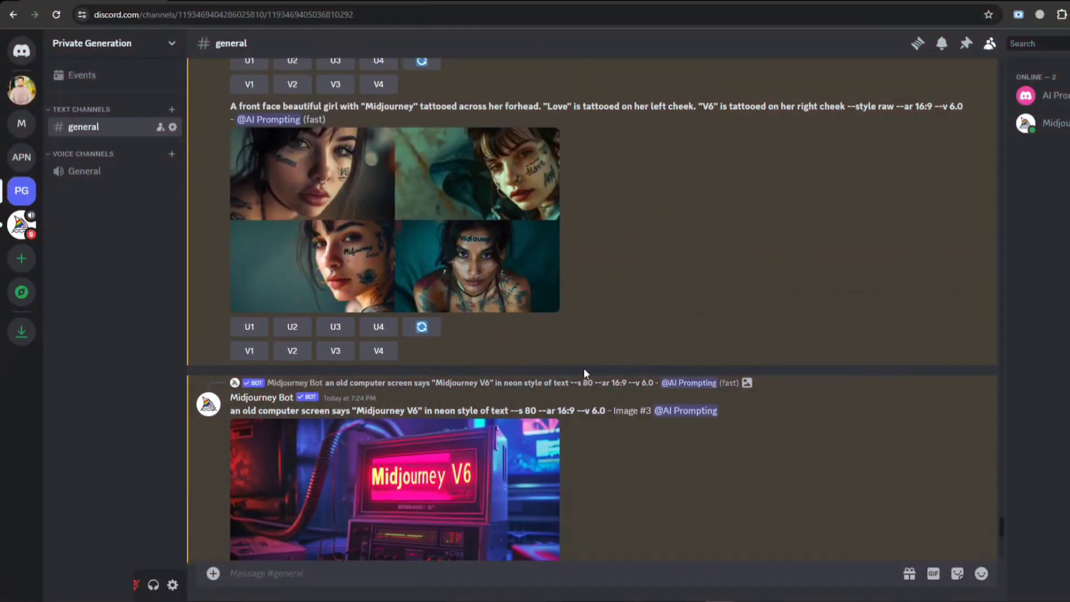
scroll(584, 372, up, 3)
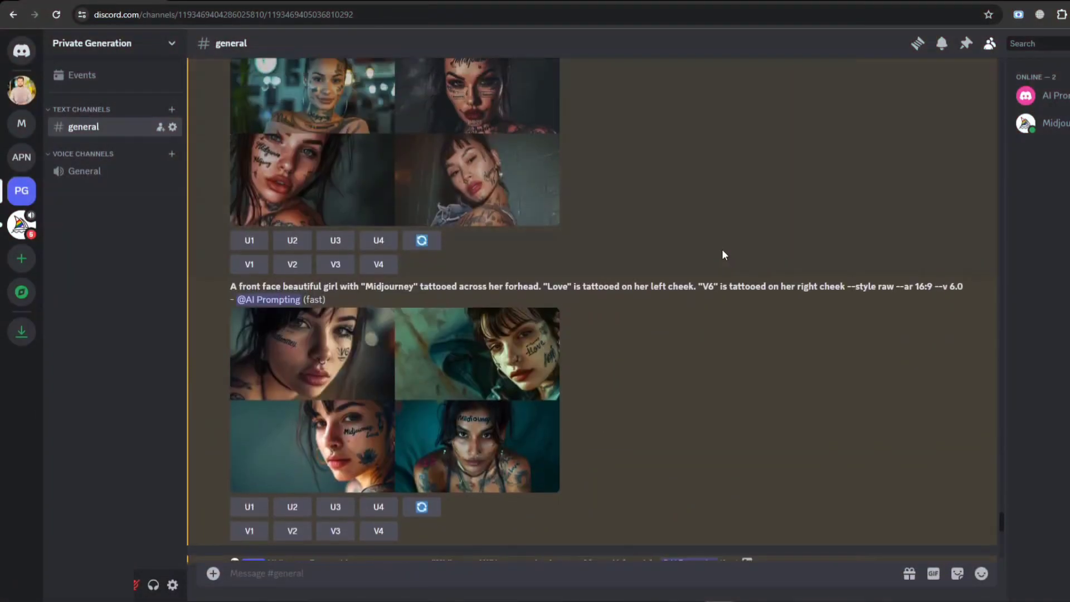
scroll(650, 417, down, 1)
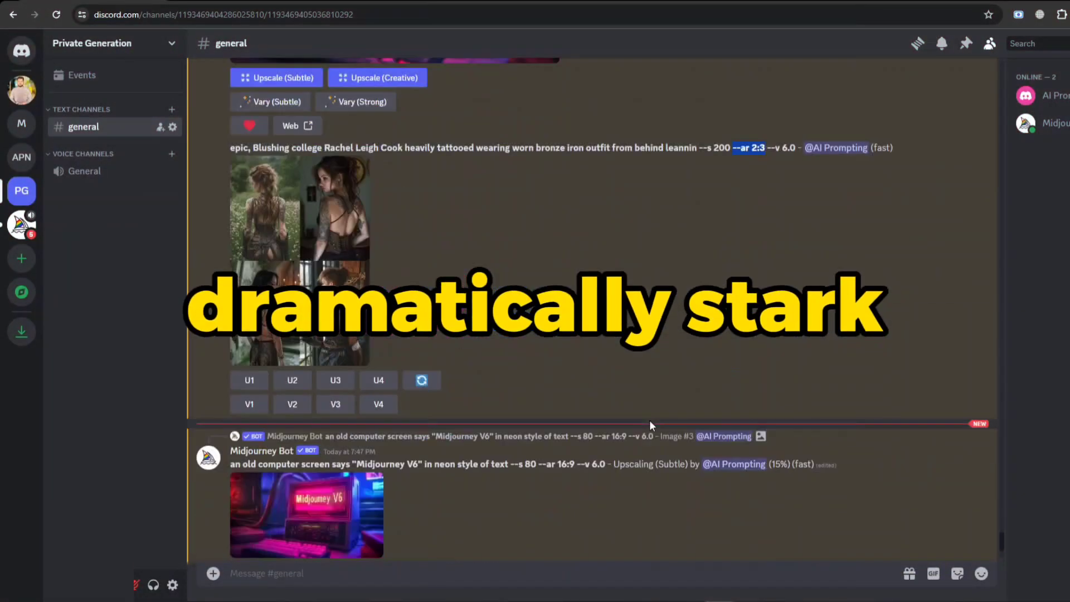
scroll(650, 420, down, 5)
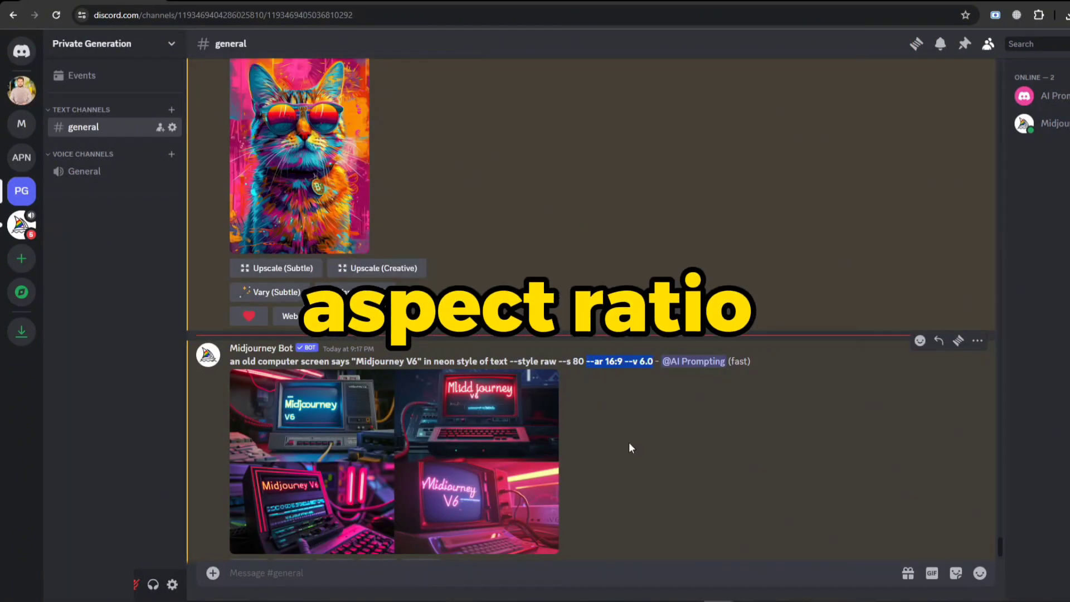
Set the preferred suffix to '--ar 16:9 --v 6.0', then highlight '--ar 2:3' in the cat prompt.
scroll(629, 443, up, 5)
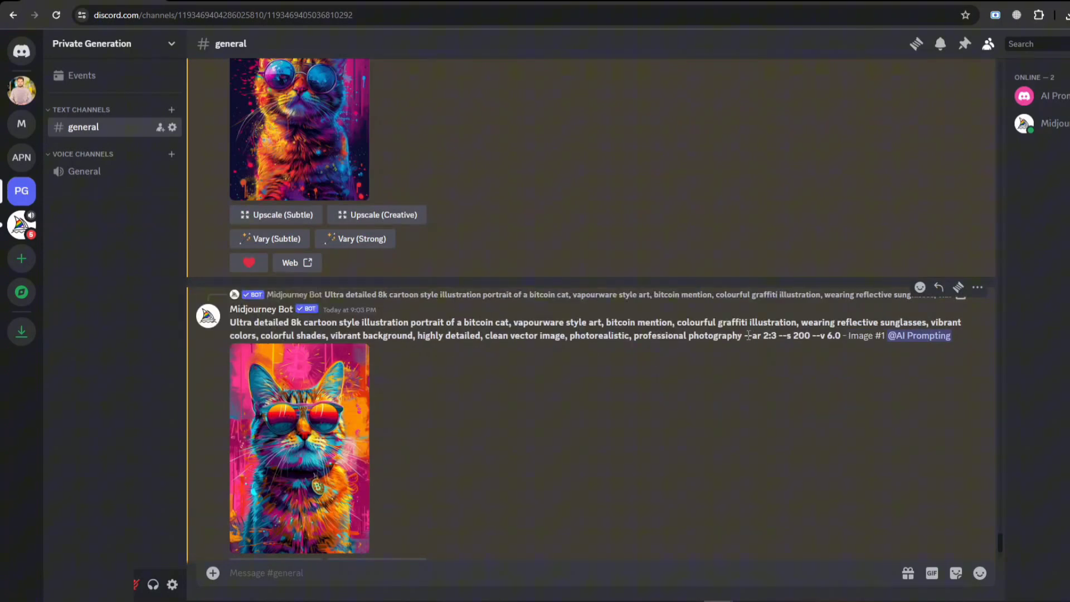
scroll(671, 421, down, 6)
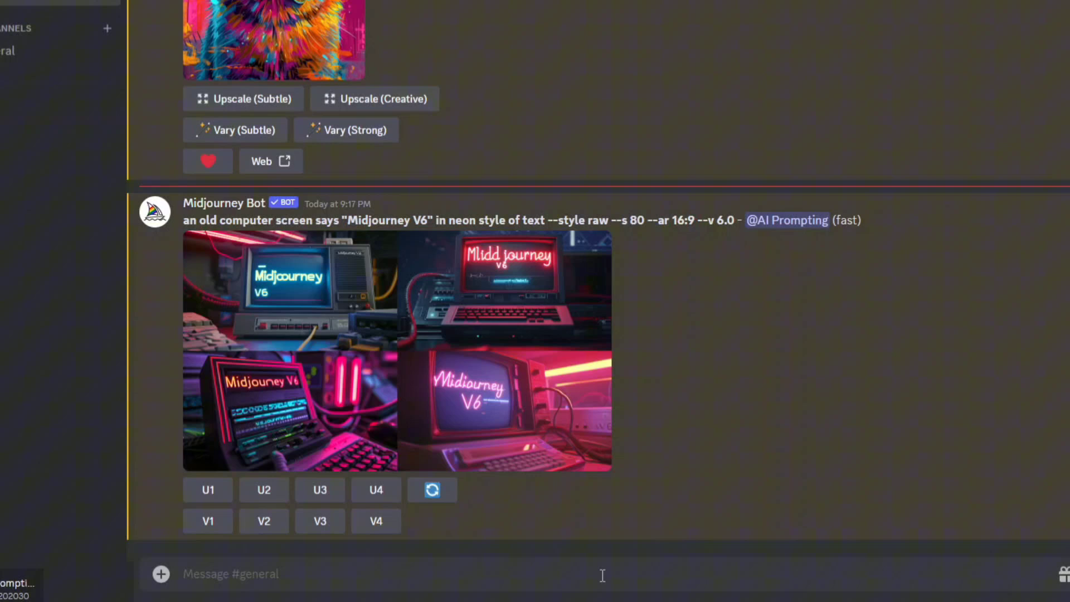
text(/suff)
key(Tab)
key(Tab)
text(--)
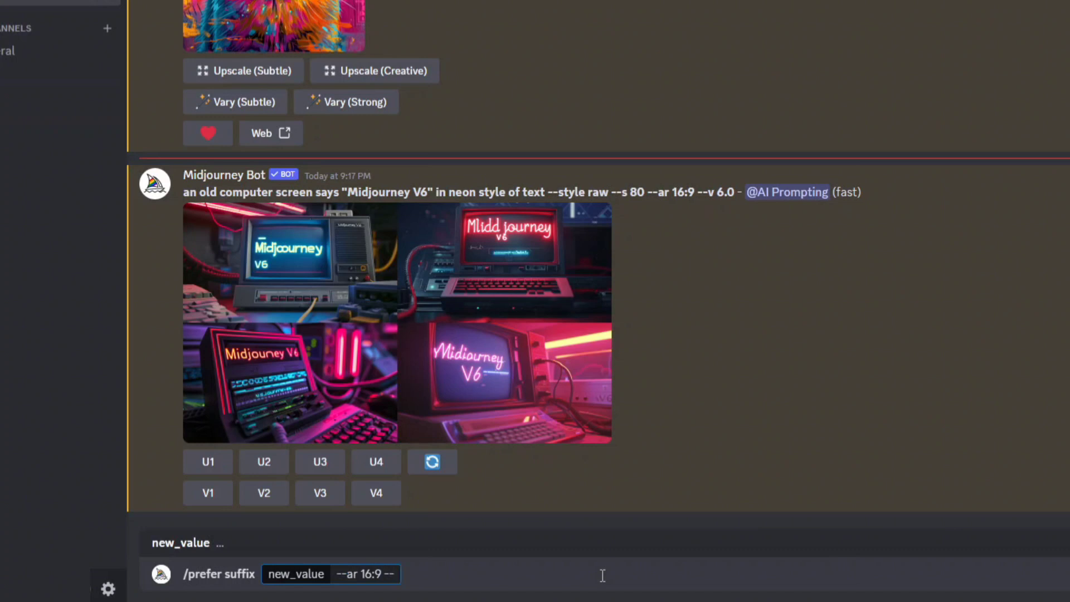
text(ar 16:9 --v 6.0)
key(Return)
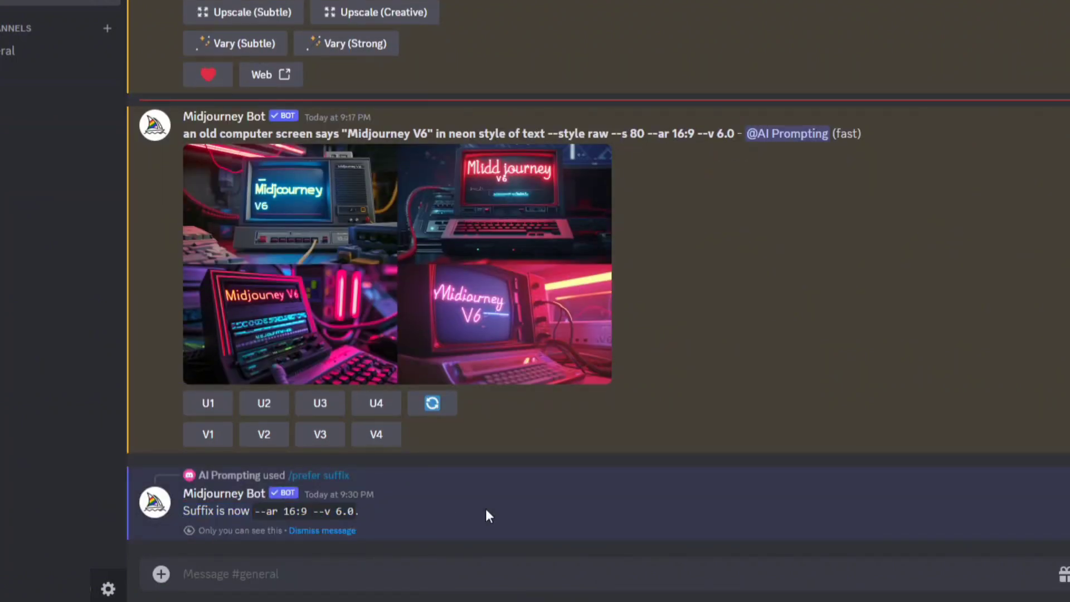
scroll(888, 213, up, 10)
drag(881, 180, 854, 179)
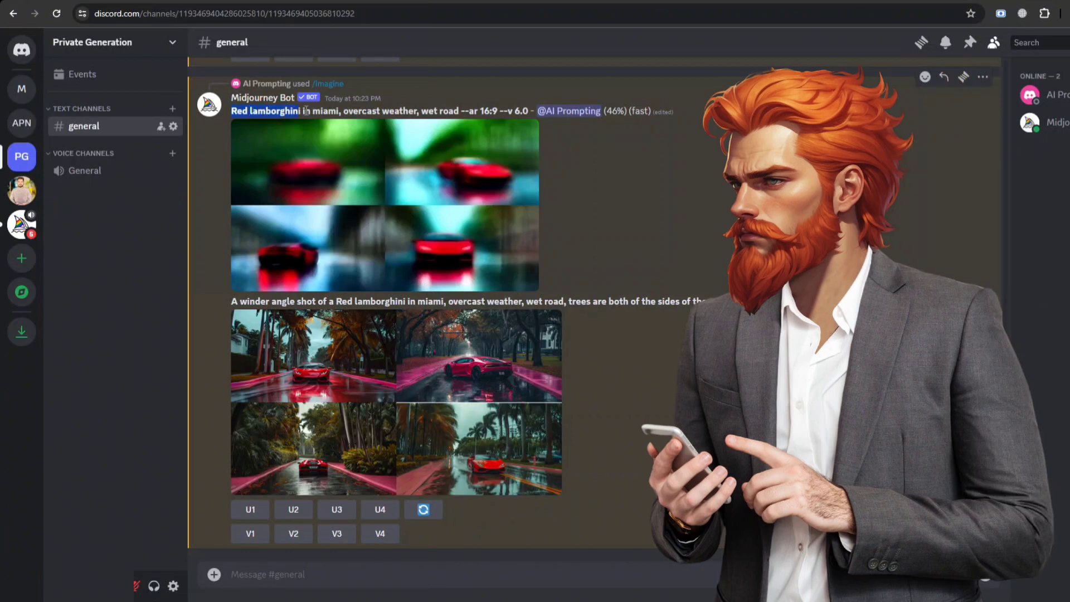
Highlight the Red Lamborghini and wider-angle pink-sidewalks prompt texts.
drag(334, 109, 492, 111)
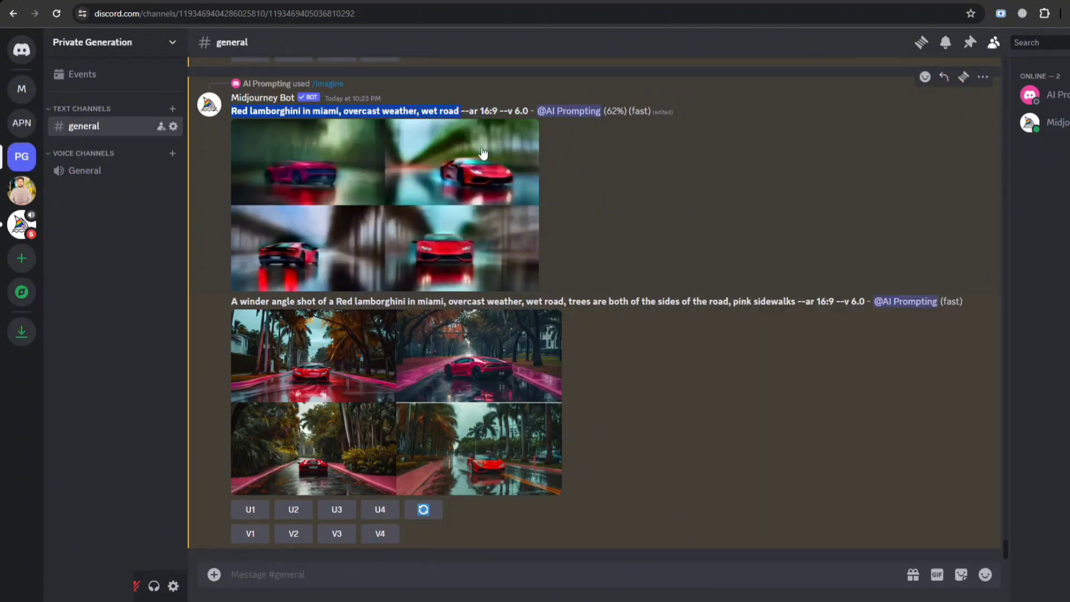
drag(231, 302, 394, 303)
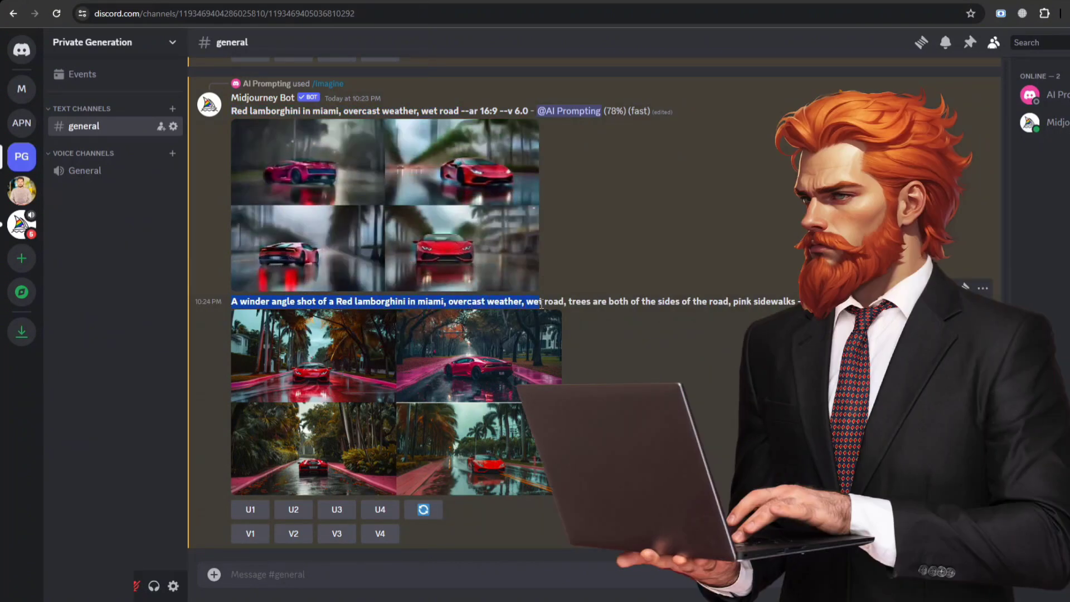
drag(763, 302, 819, 301)
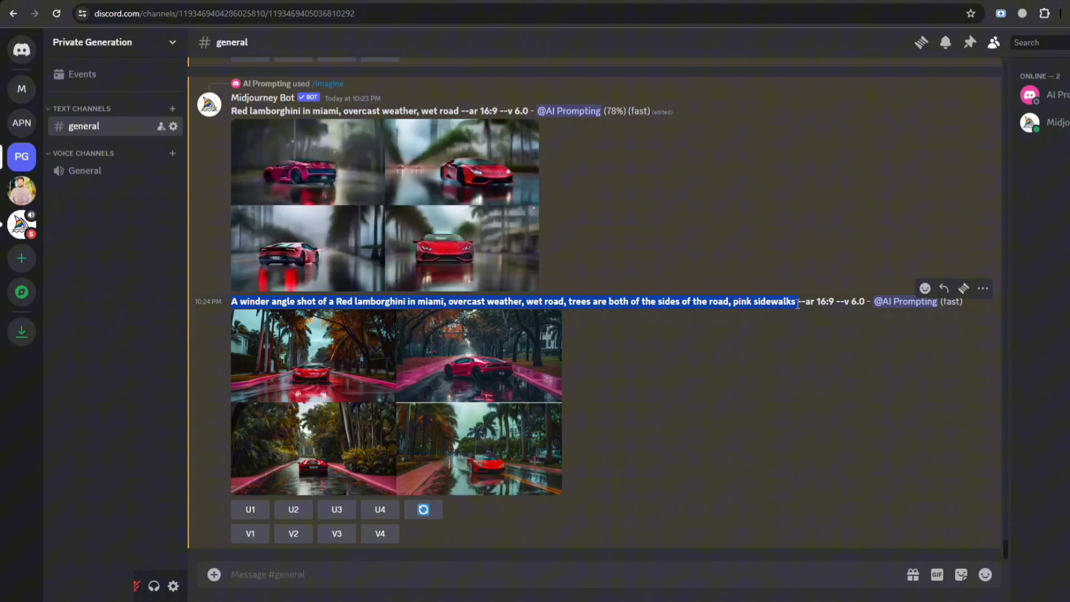
View the pink-sidewalk Lamborghini grid enlarged, then enlarge the rainy city-street grid.
click(418, 386)
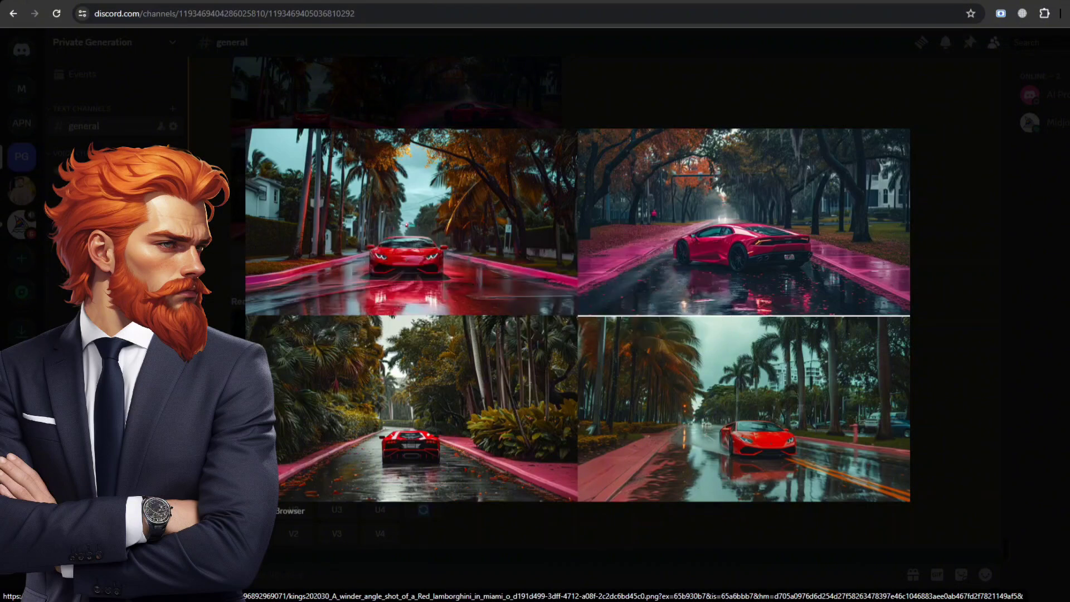
key(Escape)
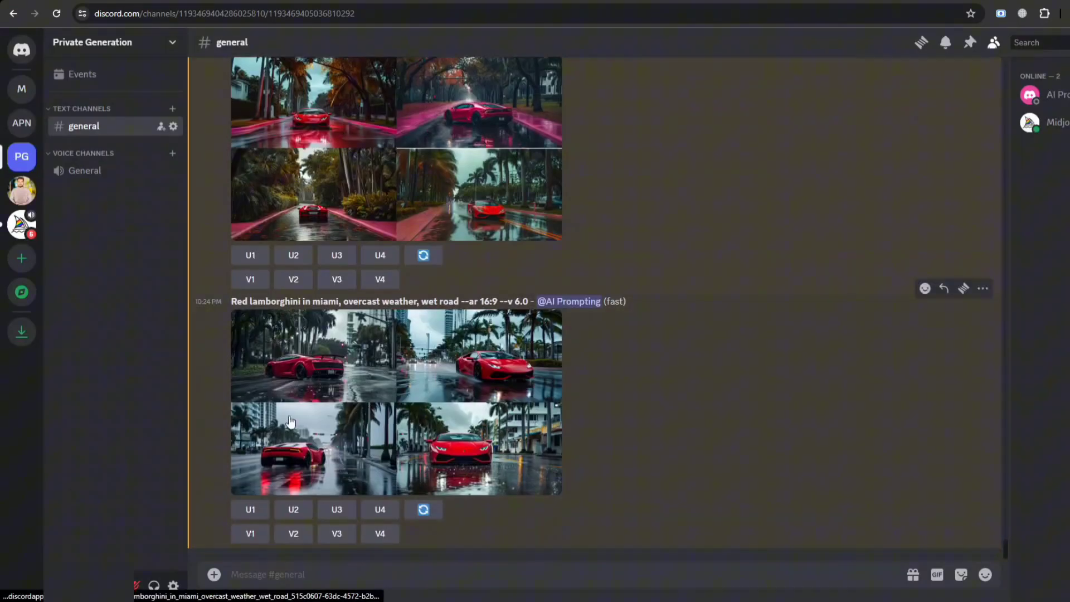
click(368, 382)
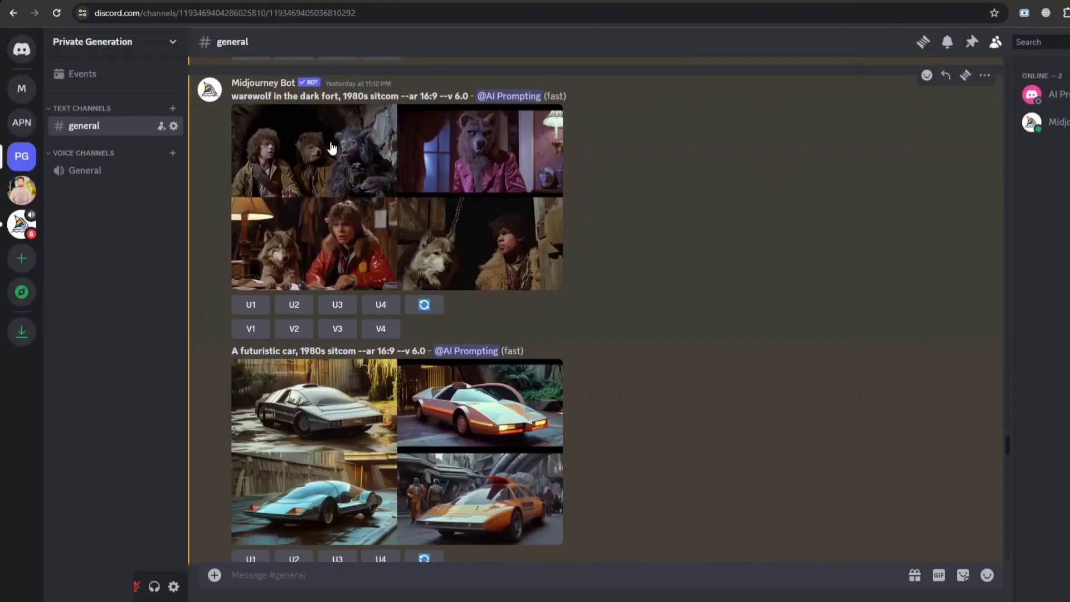
drag(232, 95, 299, 98)
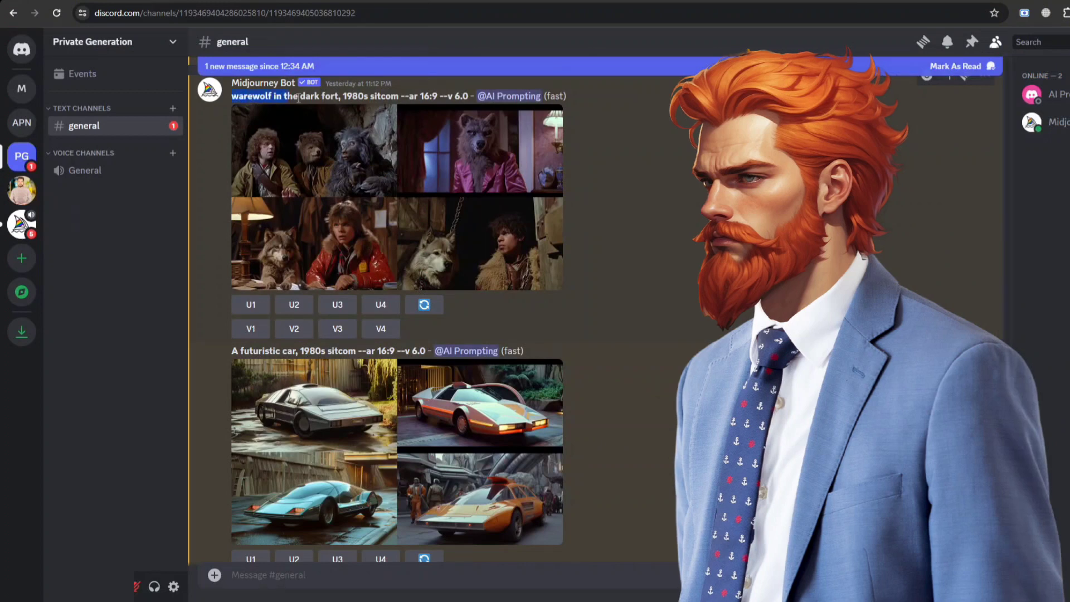
click(467, 186)
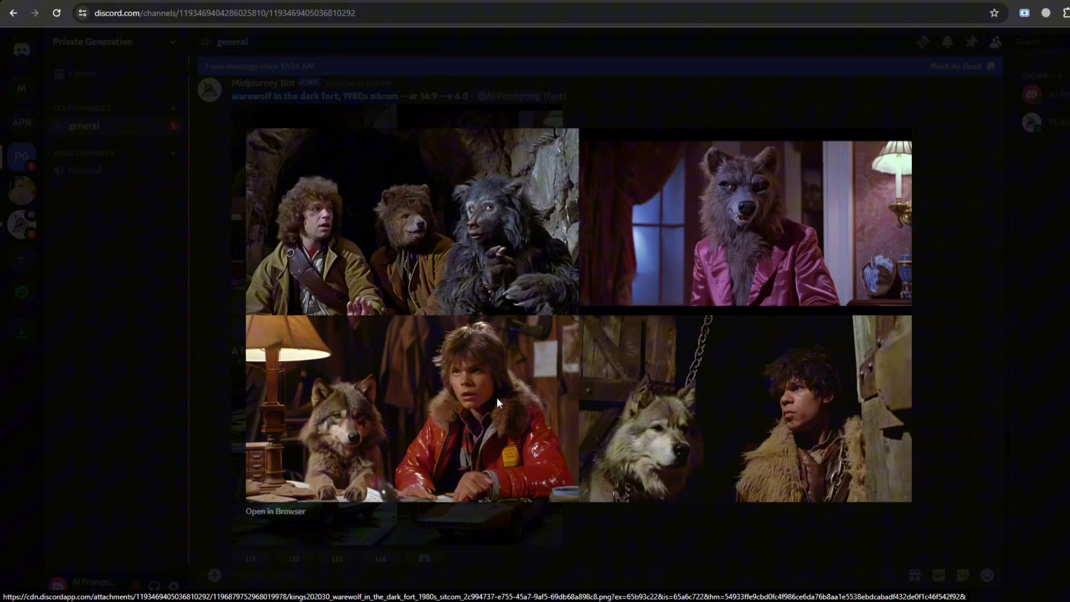
click(693, 533)
scroll(247, 289, down, 2)
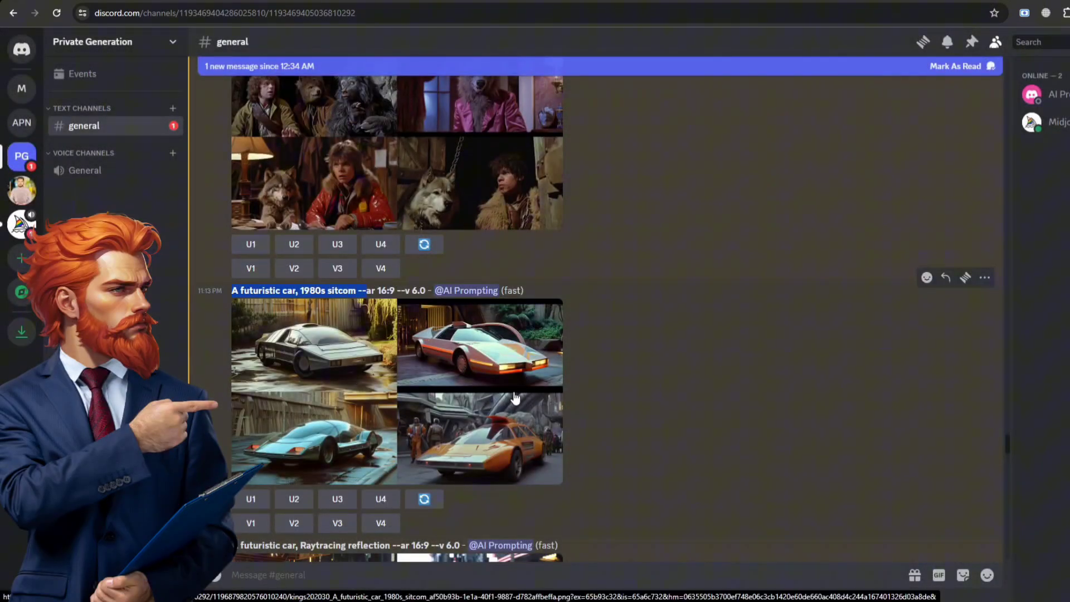
click(446, 388)
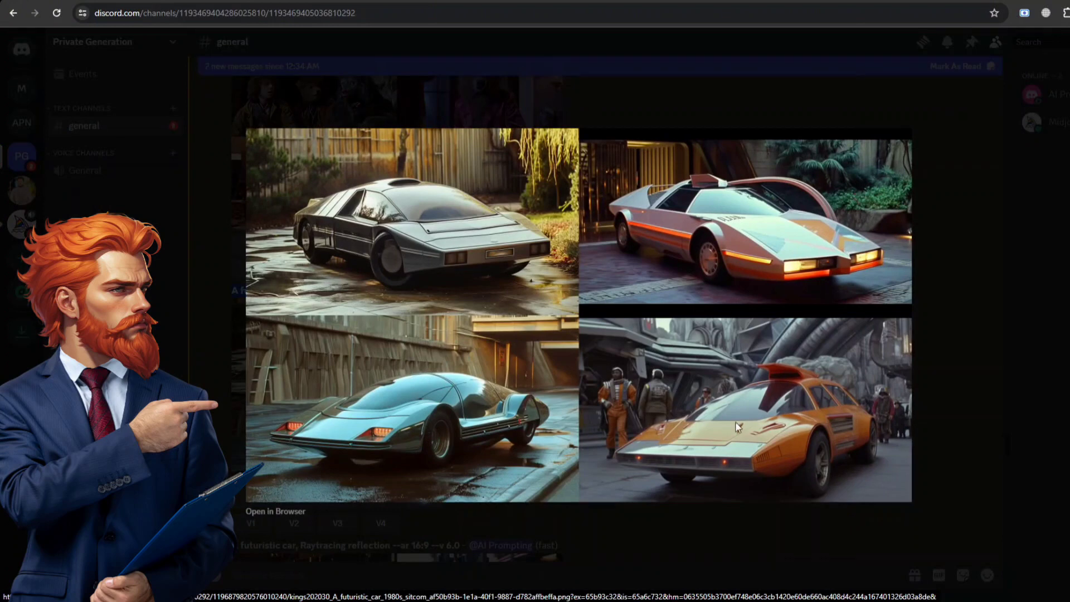
click(964, 408)
scroll(695, 387, down, 5)
drag(232, 242, 334, 243)
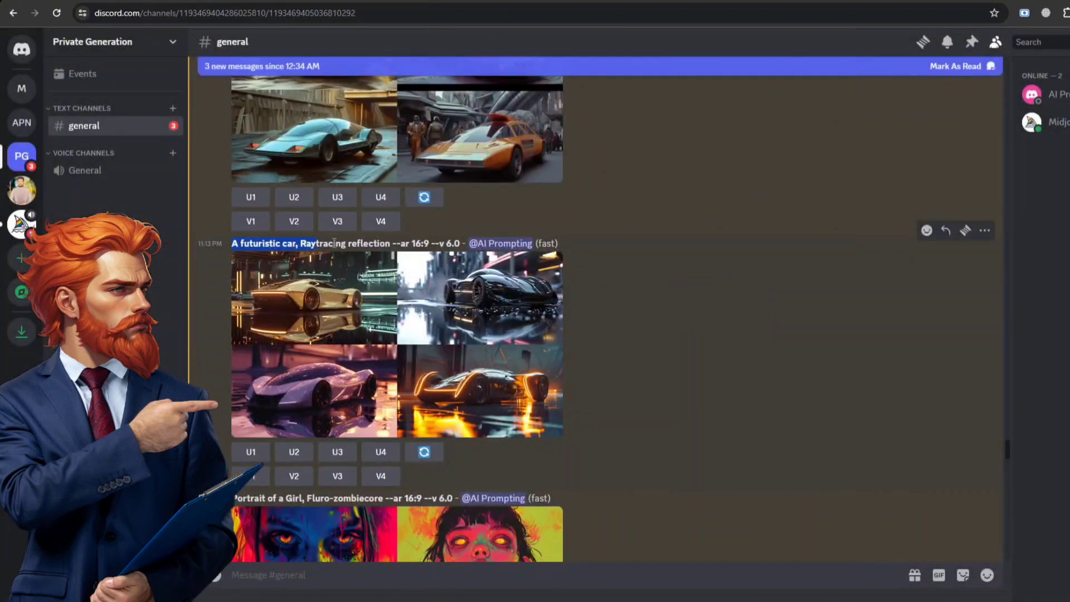
click(391, 327)
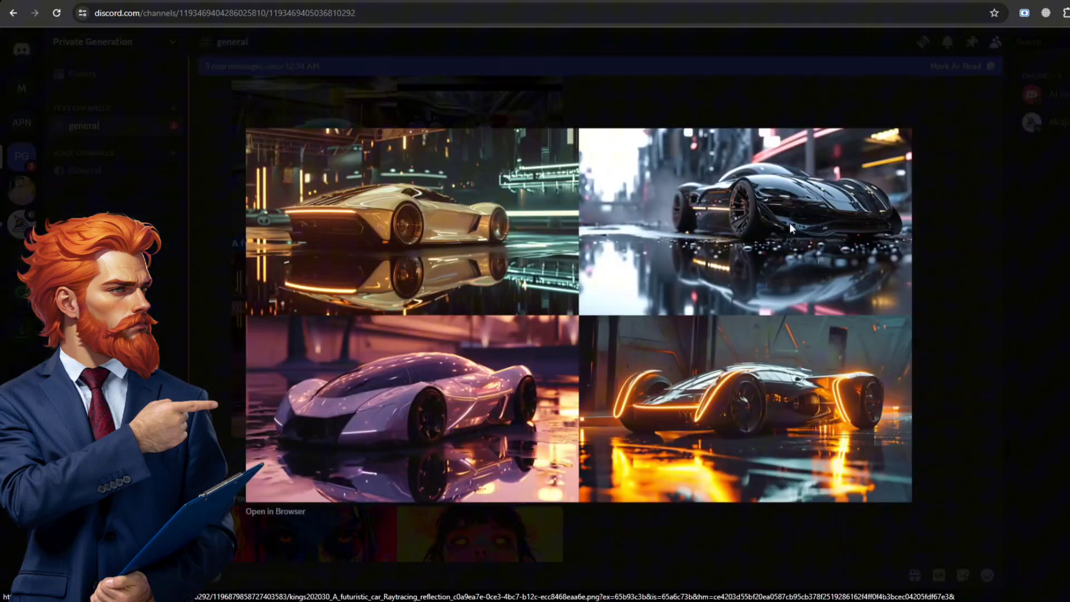
key(Escape)
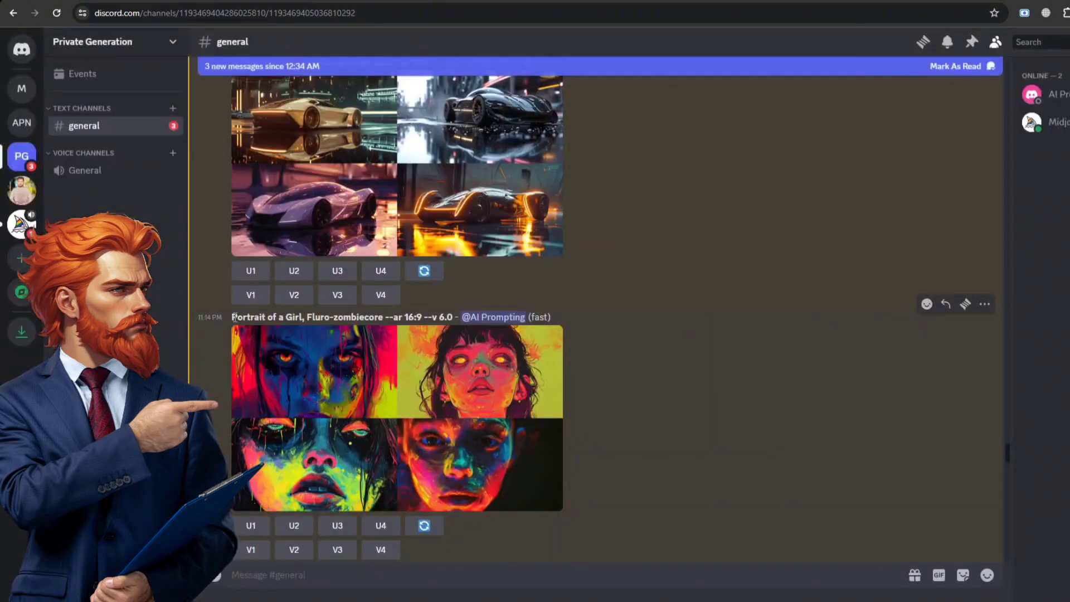
click(407, 415)
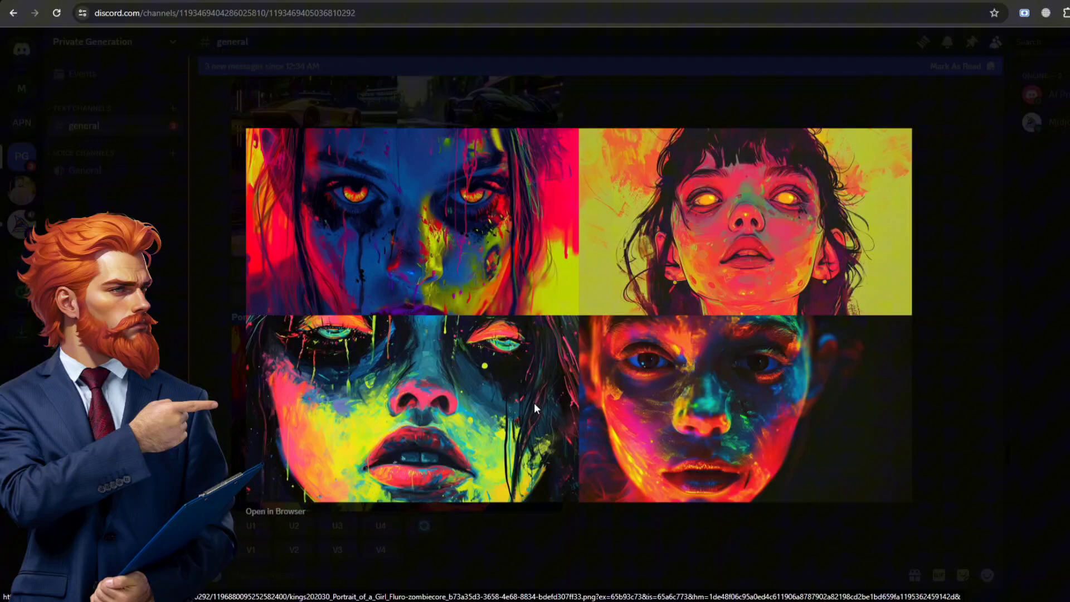
click(932, 372)
scroll(707, 448, down, 5)
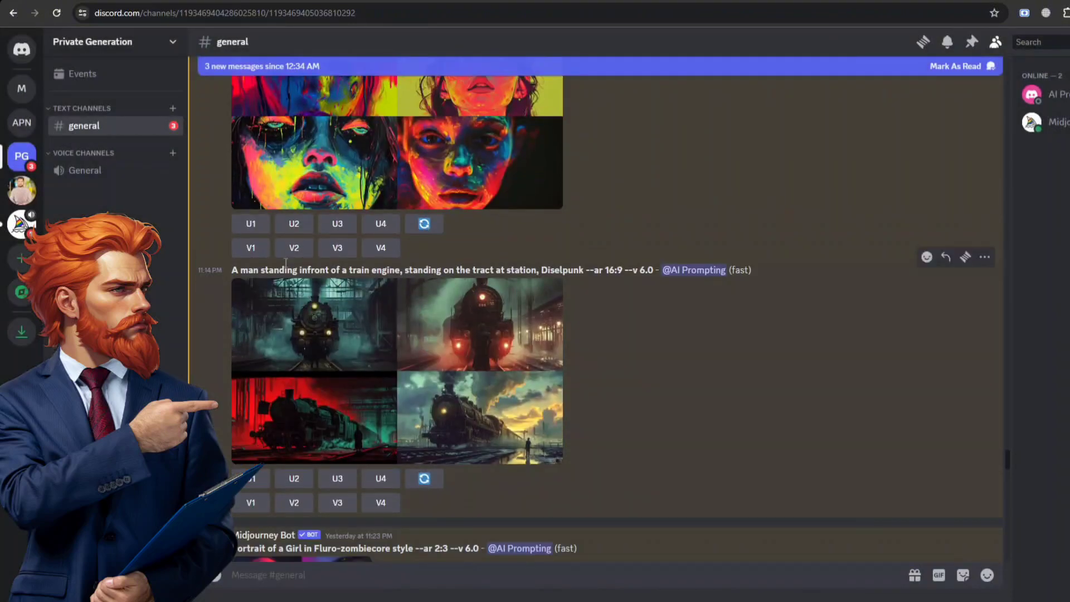
click(545, 384)
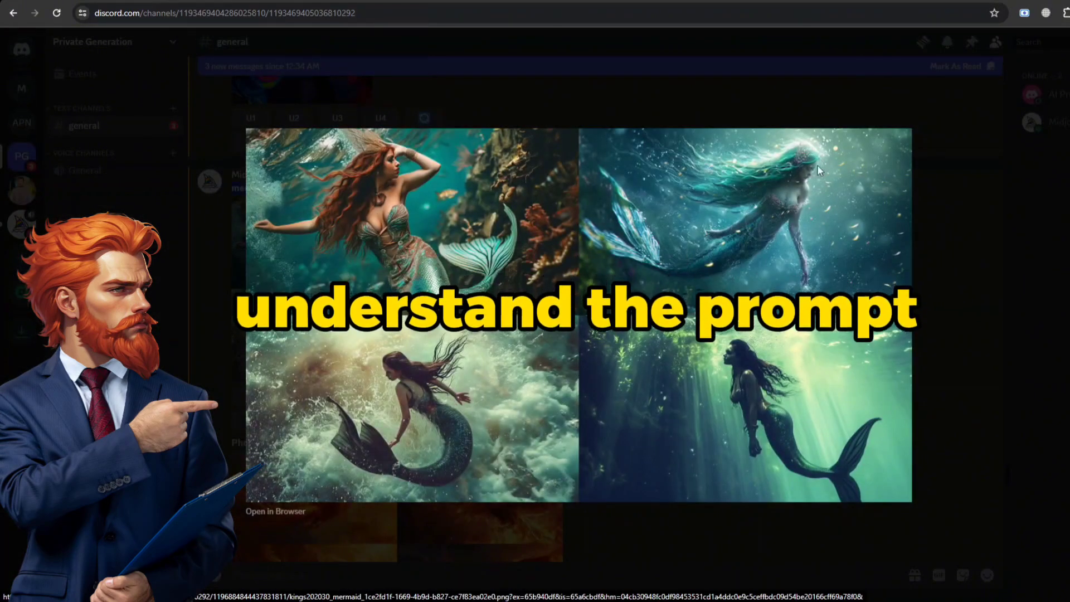
click(593, 533)
scroll(673, 405, down, 3)
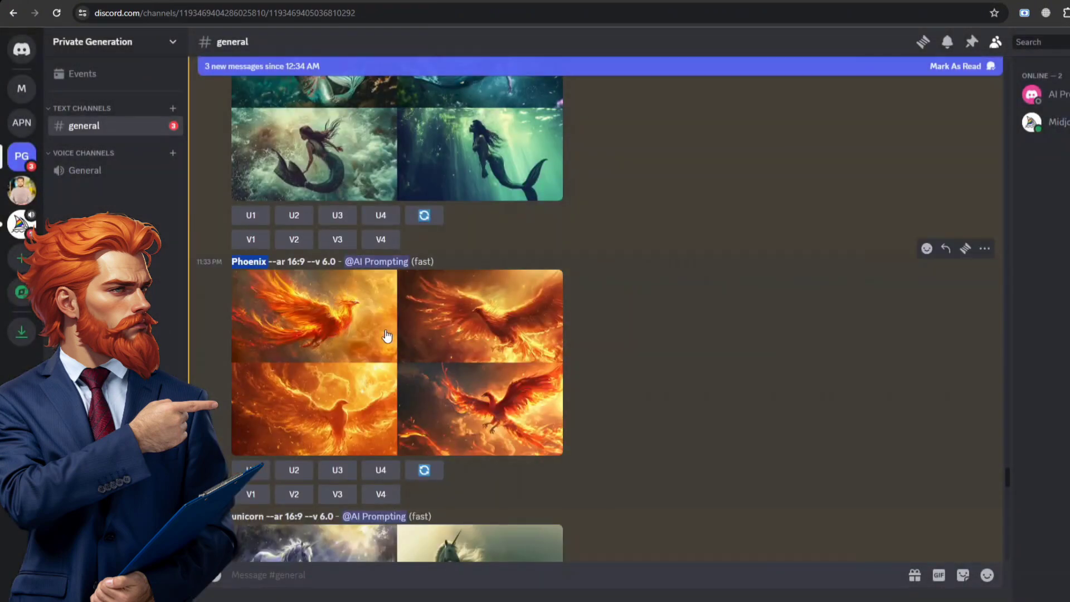
click(387, 335)
click(949, 313)
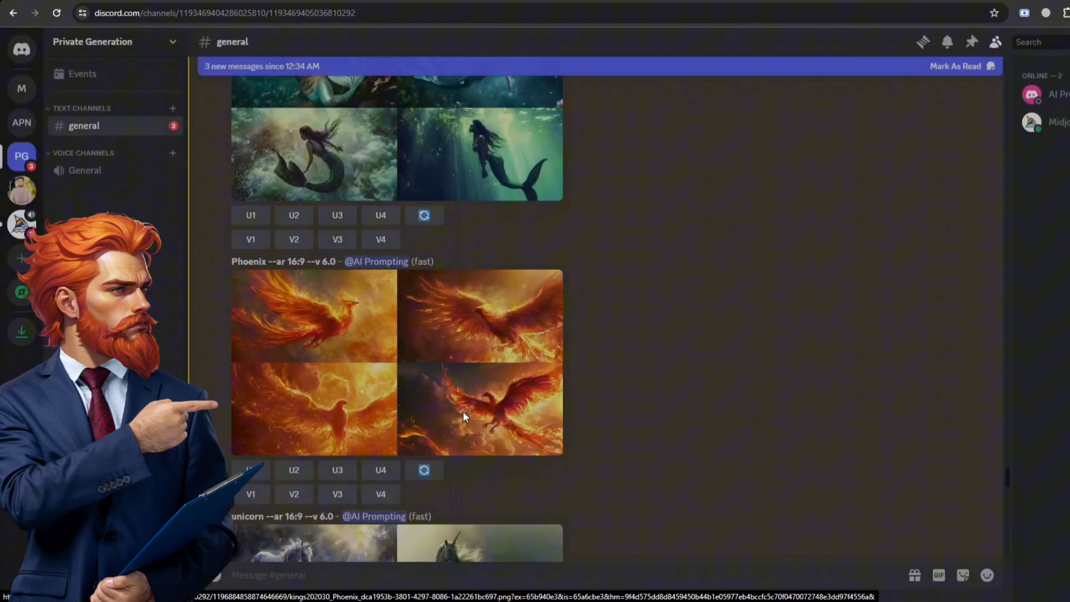
scroll(563, 446, down, 3)
click(296, 344)
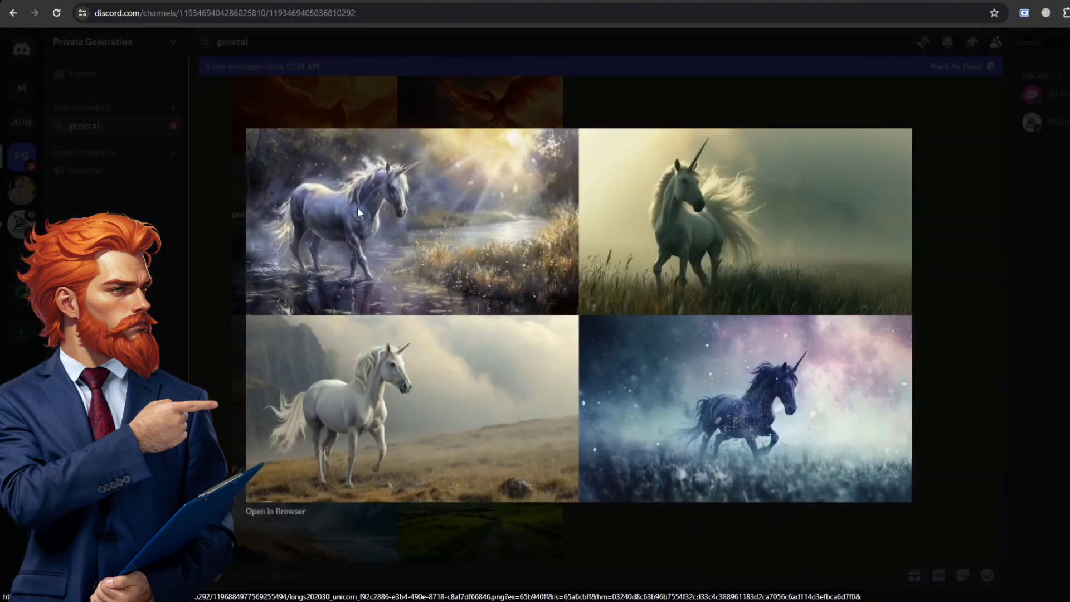
click(953, 358)
scroll(459, 293, down, 8)
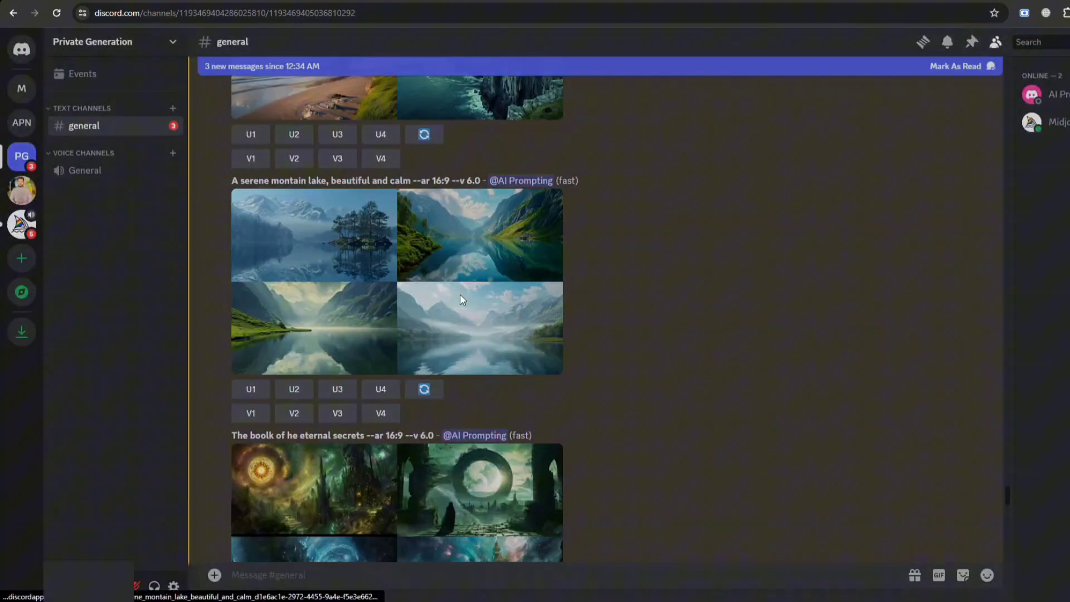
click(460, 293)
click(961, 362)
scroll(419, 490, down, 3)
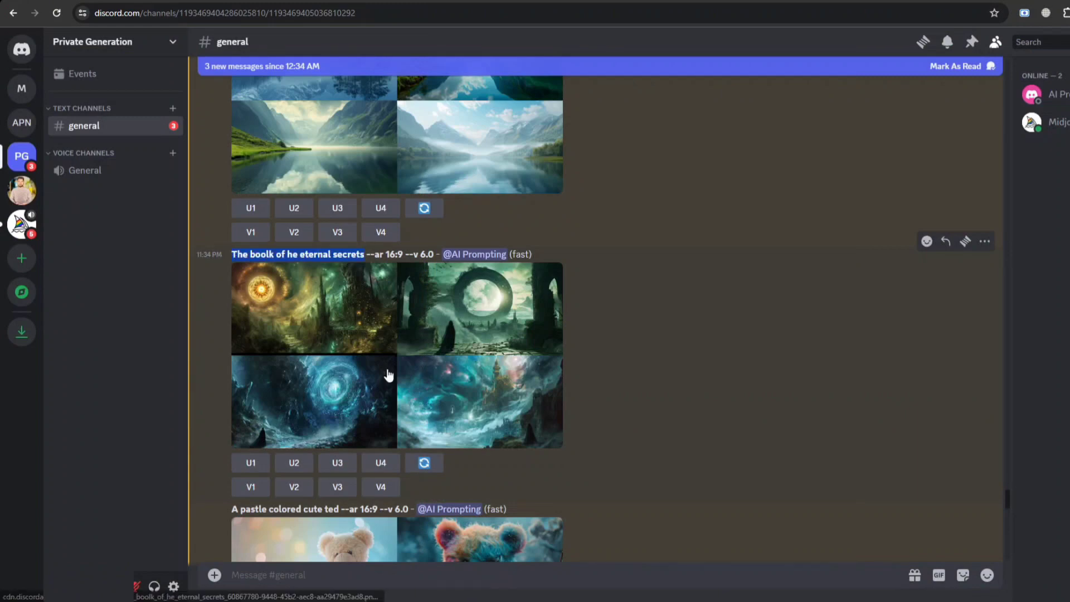
click(419, 490)
click(953, 397)
click(382, 361)
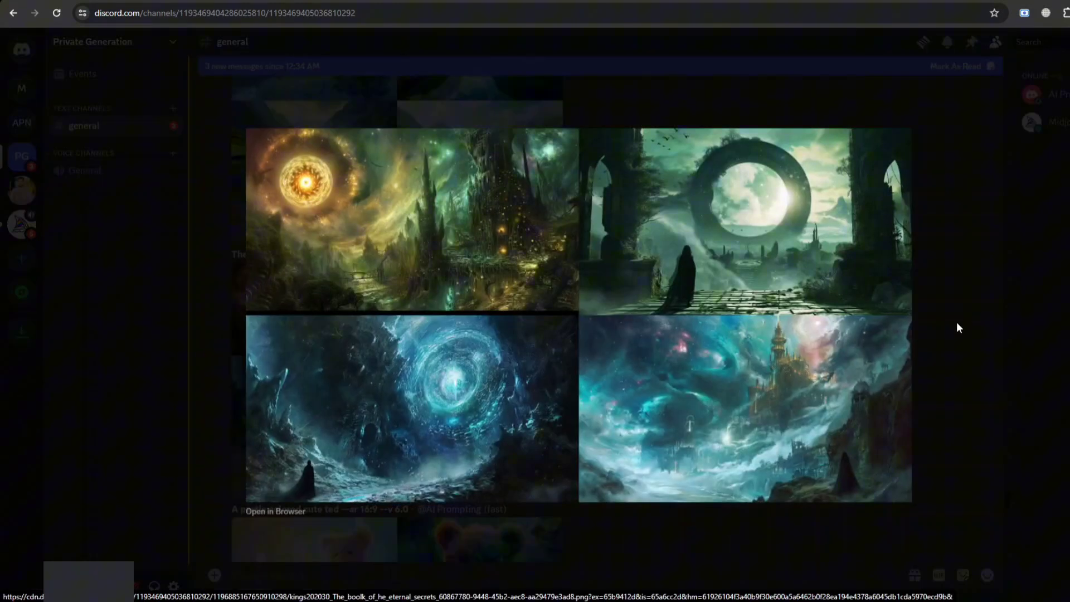
click(954, 378)
scroll(428, 382, down, 4)
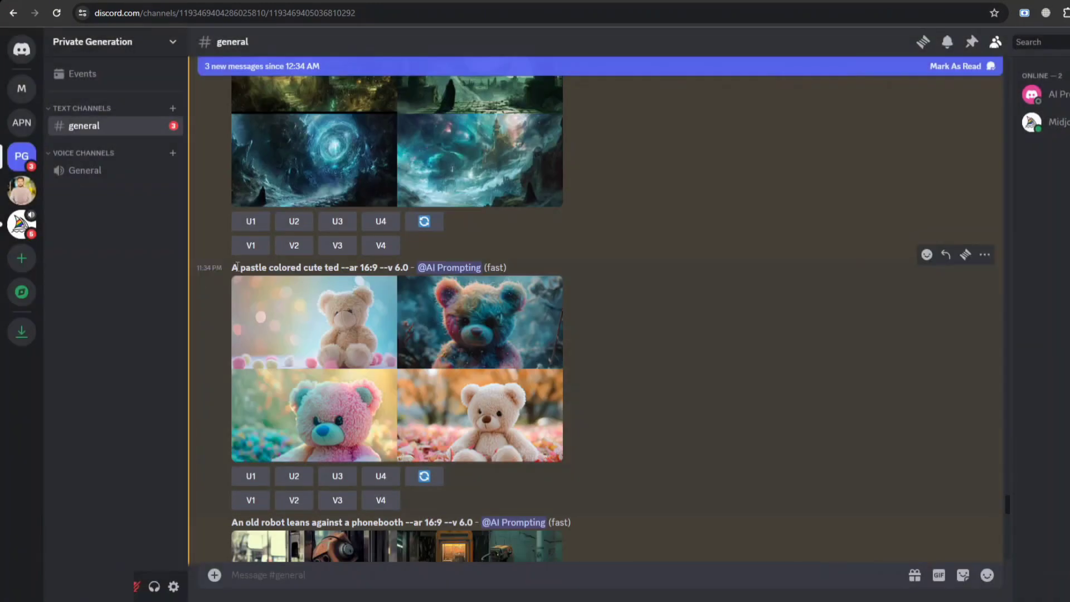
click(428, 383)
click(933, 426)
scroll(933, 426, down, 5)
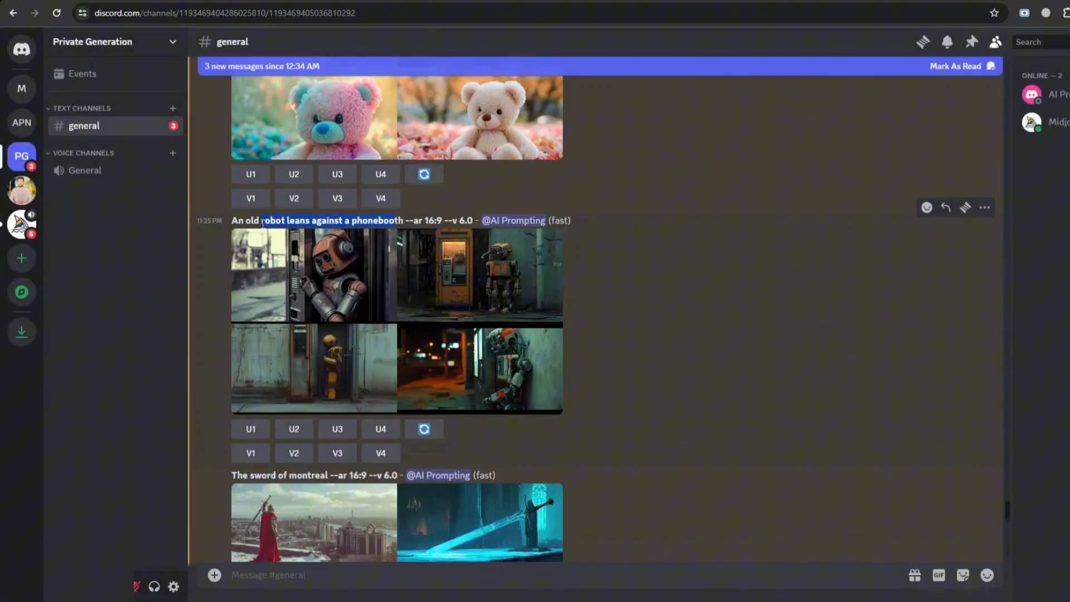
click(288, 298)
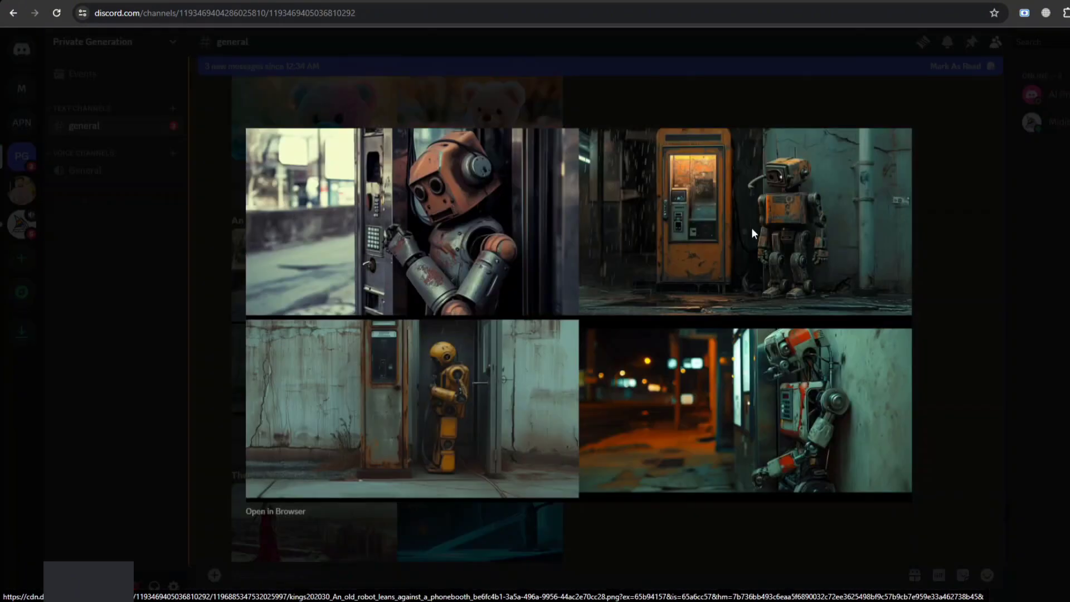
click(972, 336)
scroll(879, 407, down, 5)
click(481, 279)
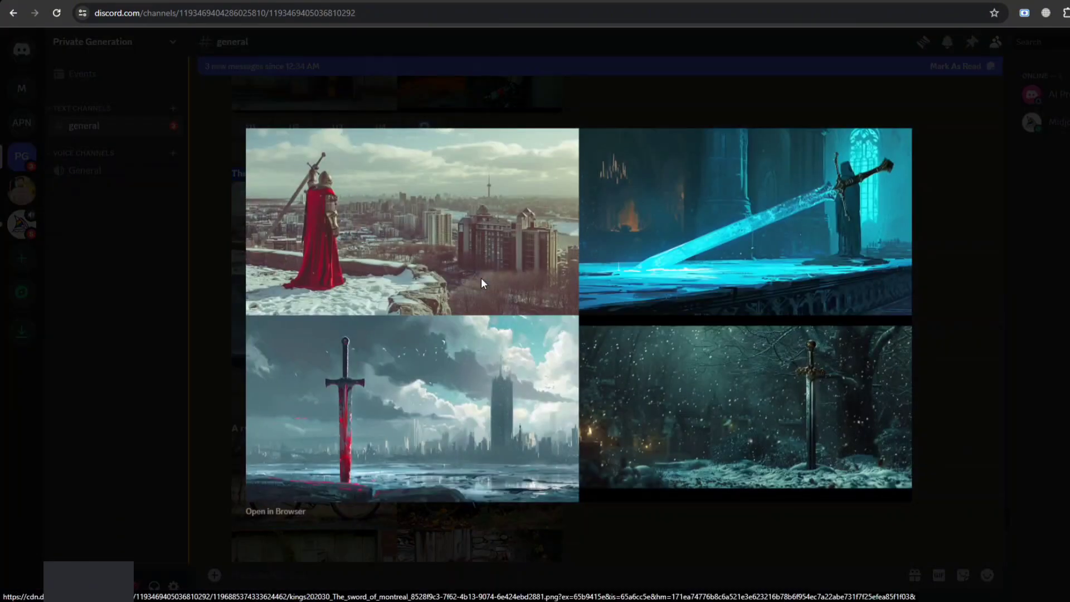
click(947, 436)
scroll(425, 384, down, 5)
click(420, 478)
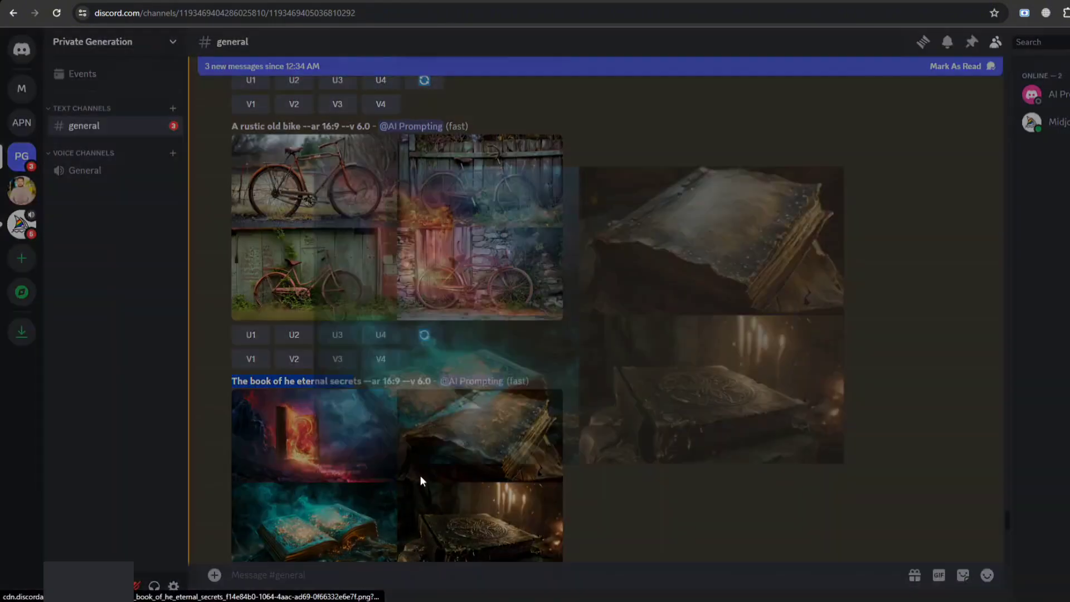
click(971, 362)
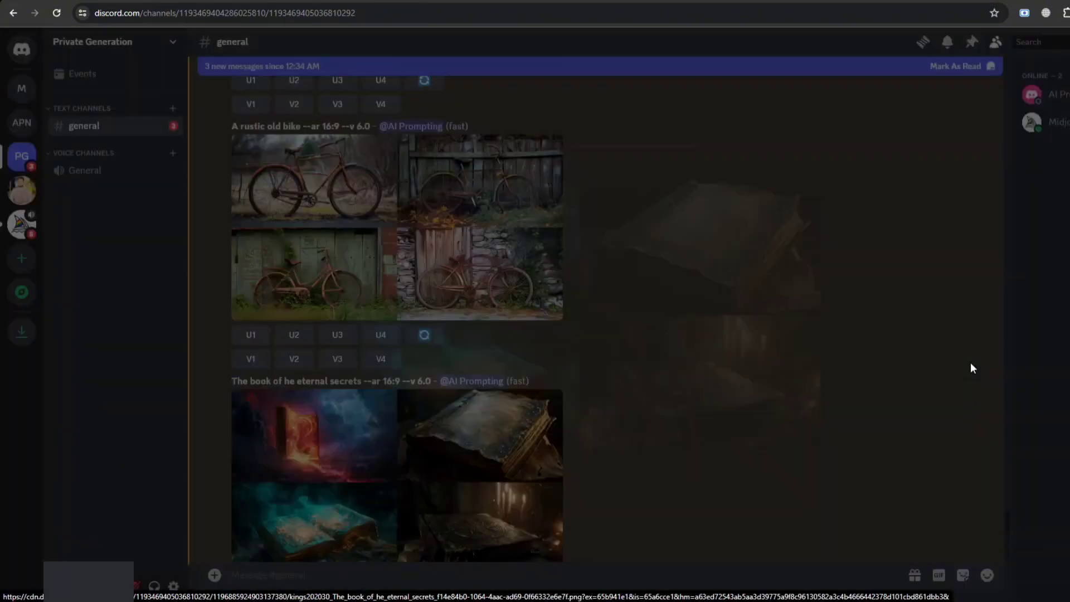
Scroll to the old hollywood style prompt and inspect its portrait grid enlarged.
scroll(623, 256, down, 5)
scroll(704, 319, down, 1)
drag(232, 252, 564, 252)
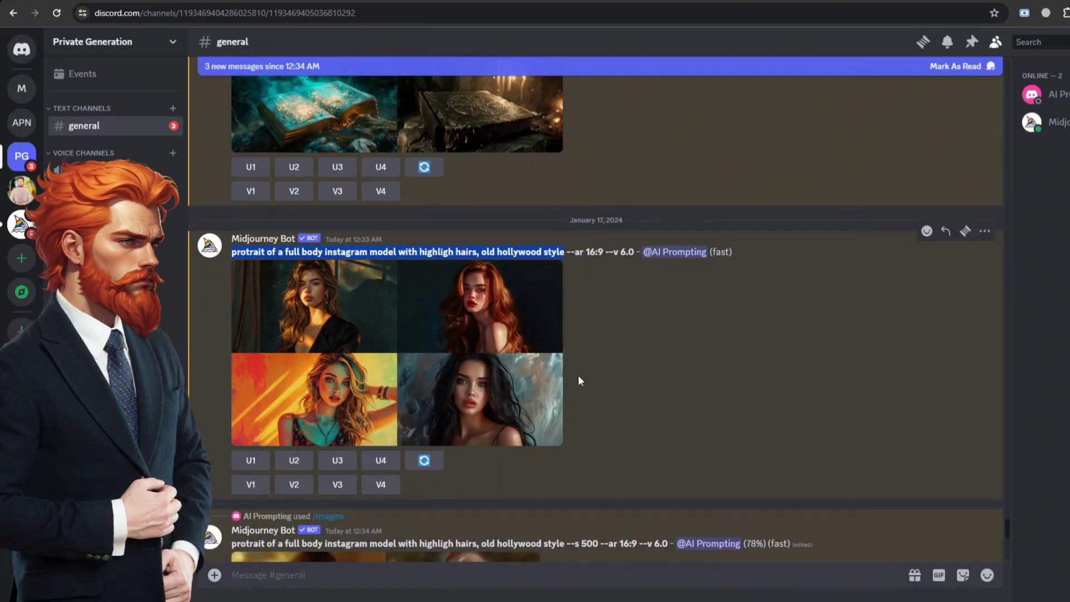
click(394, 357)
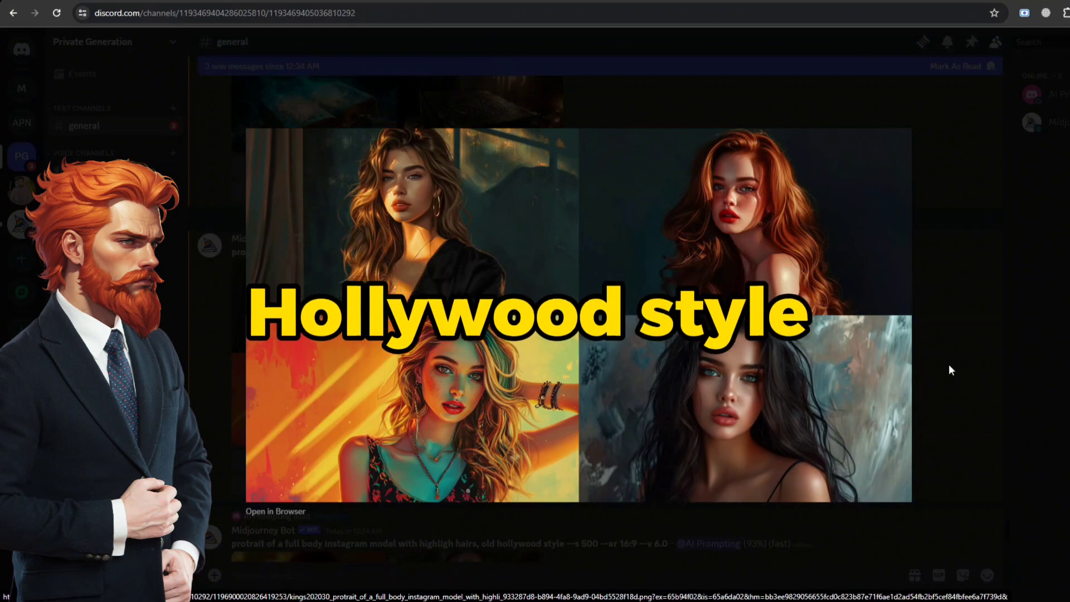
click(972, 333)
Inspect the --s 200 old hollywood portrait grid enlarged.
scroll(658, 357, down, 2)
drag(599, 391, 573, 392)
scroll(619, 385, down, 4)
click(332, 207)
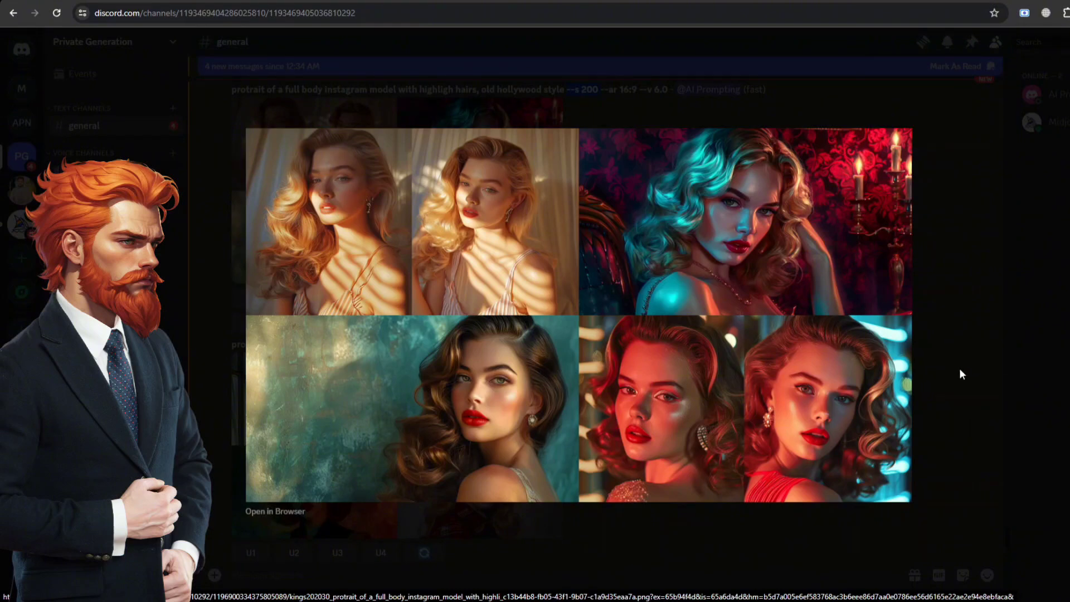
click(960, 373)
scroll(493, 325, down, 2)
Inspect the next stylize-value portrait grids, leaving the --s 500 grid enlarged.
click(492, 326)
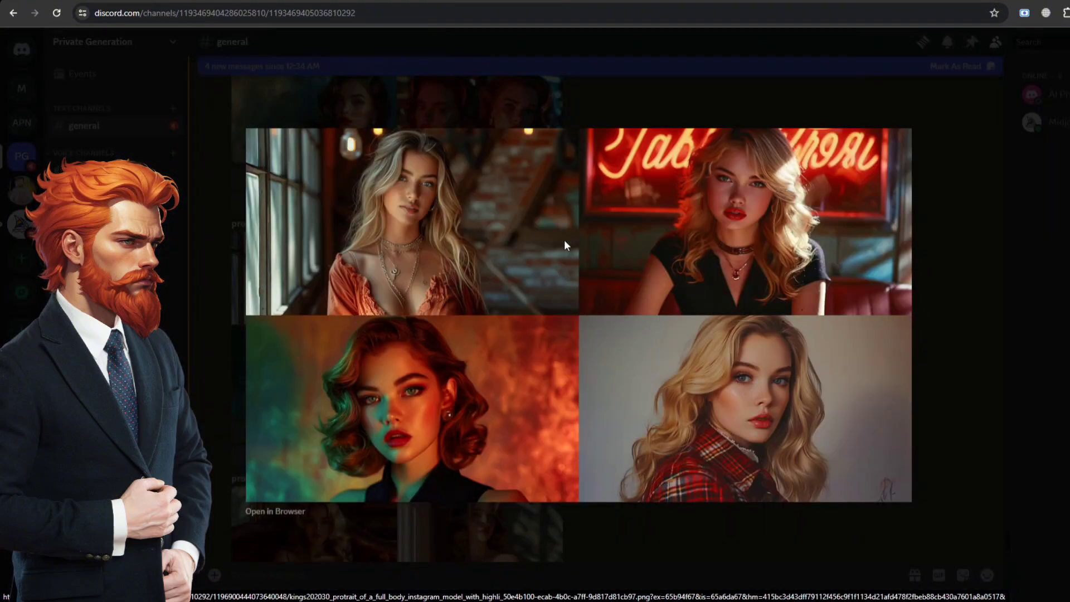
click(931, 383)
scroll(542, 452, down, 4)
click(460, 370)
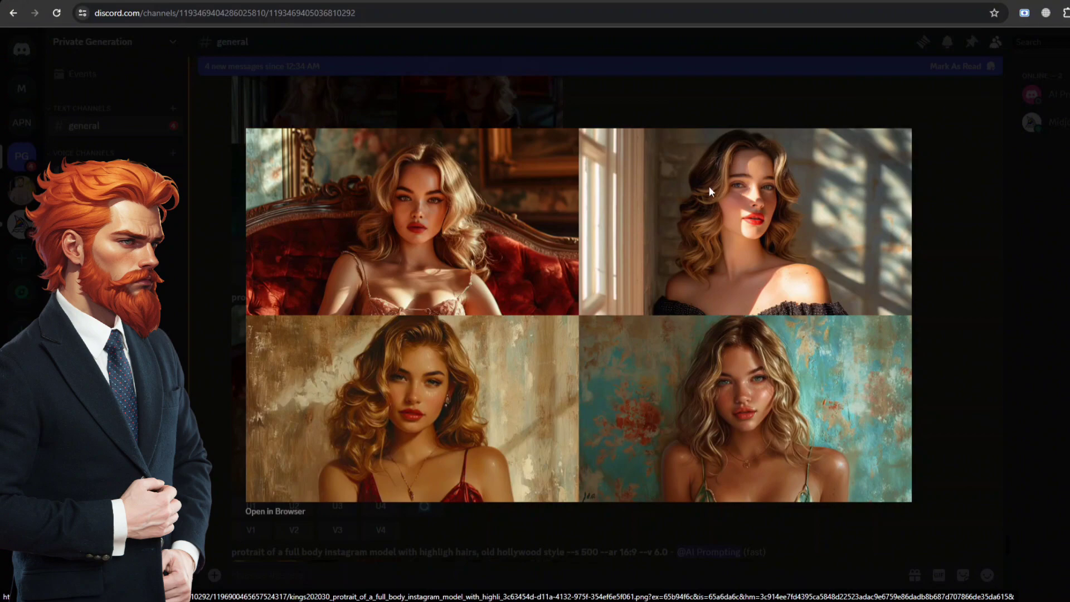
click(939, 369)
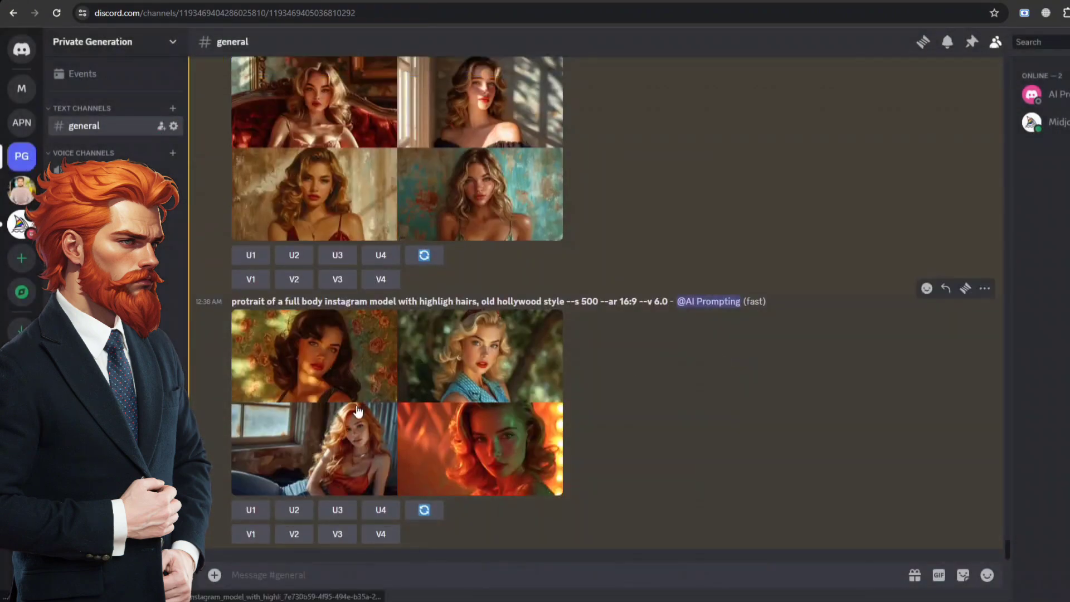
click(564, 315)
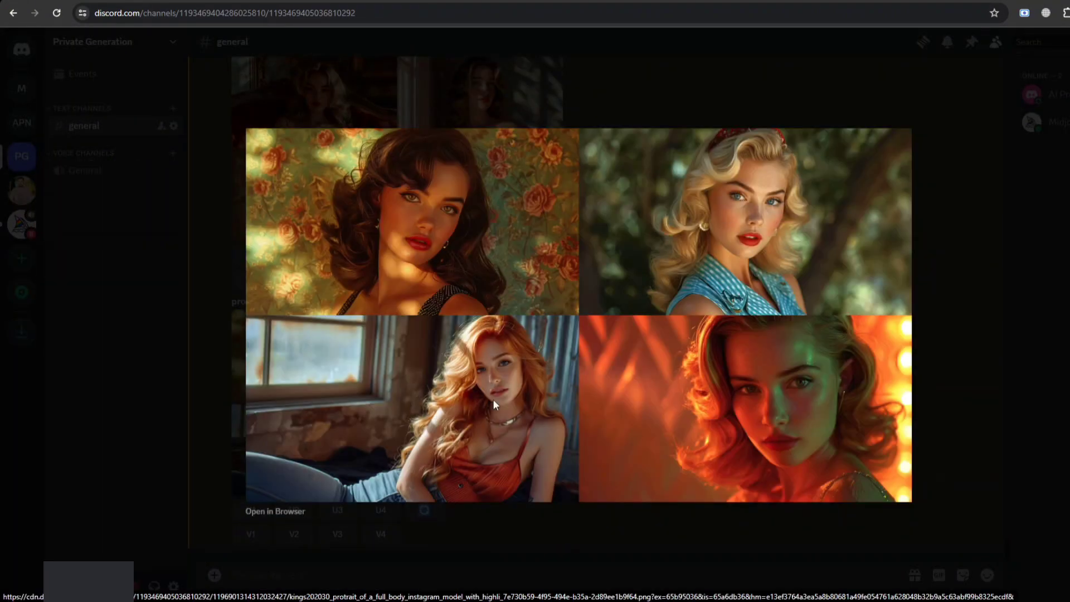